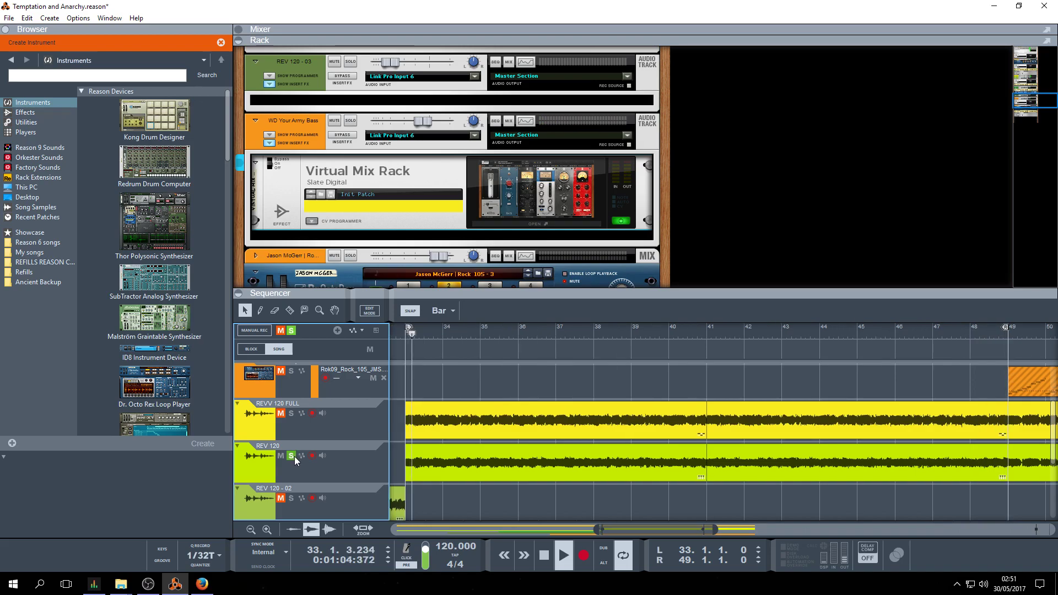
Turn off solo on the REV 120 track and insert Slate Digital's Virtual Mix Rack on the REVV 120 FULL track.
click(291, 456)
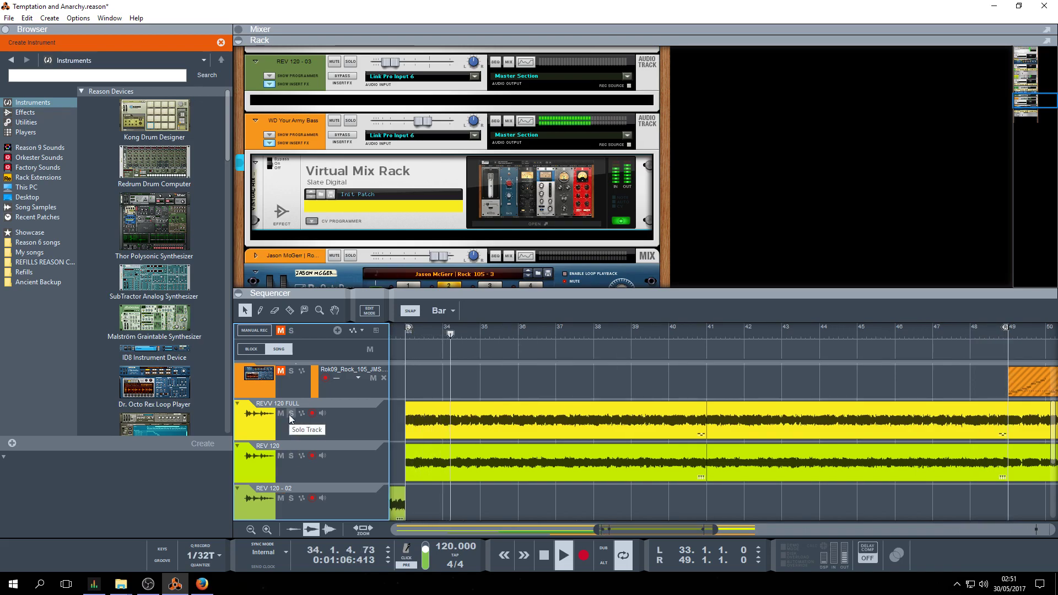
click(332, 428)
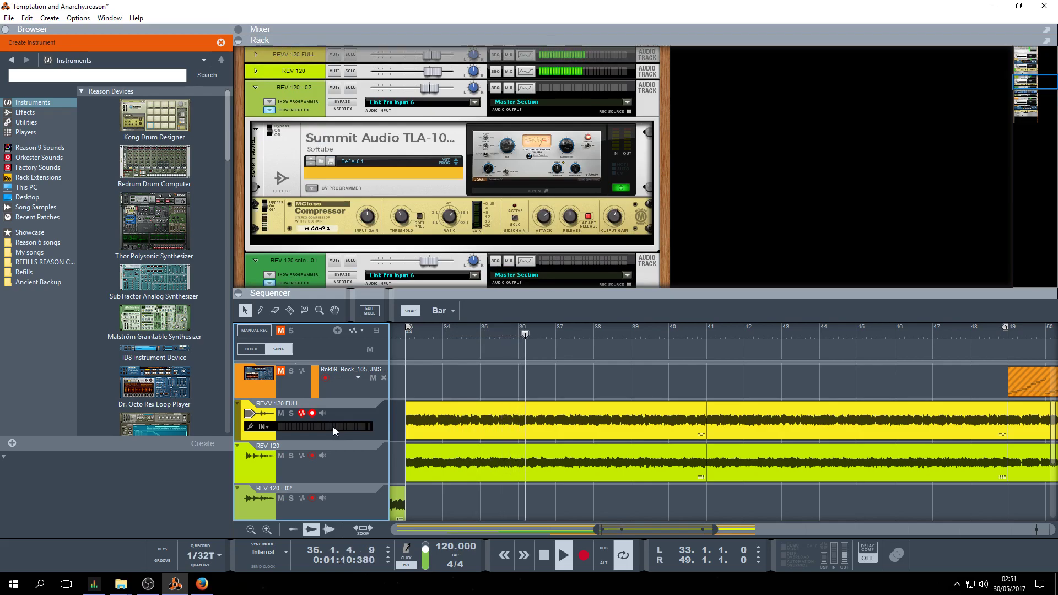
click(28, 113)
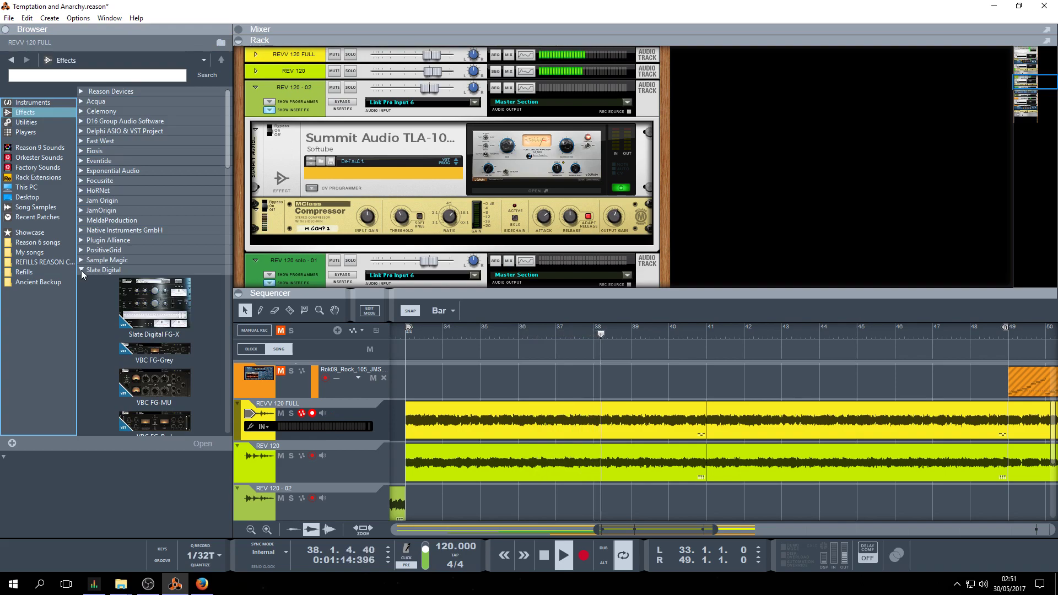
click(177, 334)
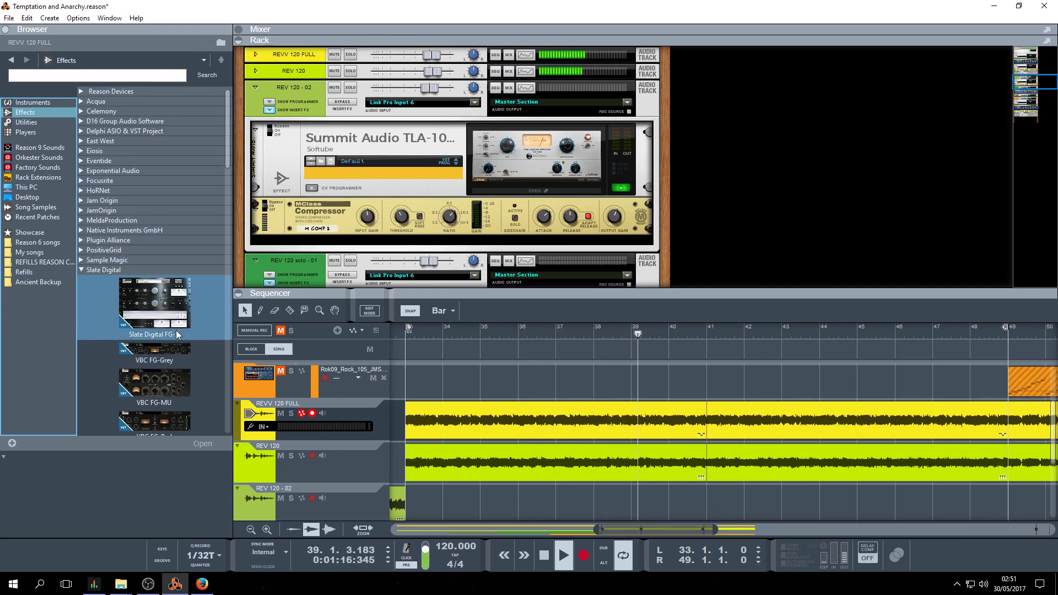
scroll(165, 325, down, 5)
click(150, 307)
mouse_move(150, 307)
mouse_down()
mouse_move(165, 303)
mouse_move(330, 75)
mouse_move(321, 149)
mouse_move(315, 132)
mouse_up()
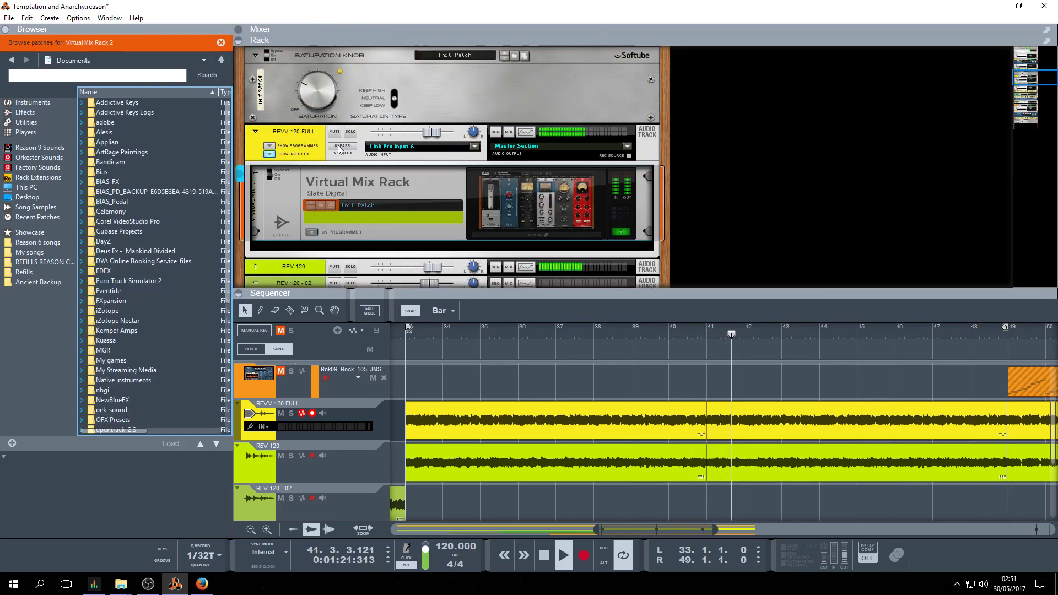
Open the editor of the new Virtual Mix Rack and load the CS-Lift module into its middle slot.
click(563, 203)
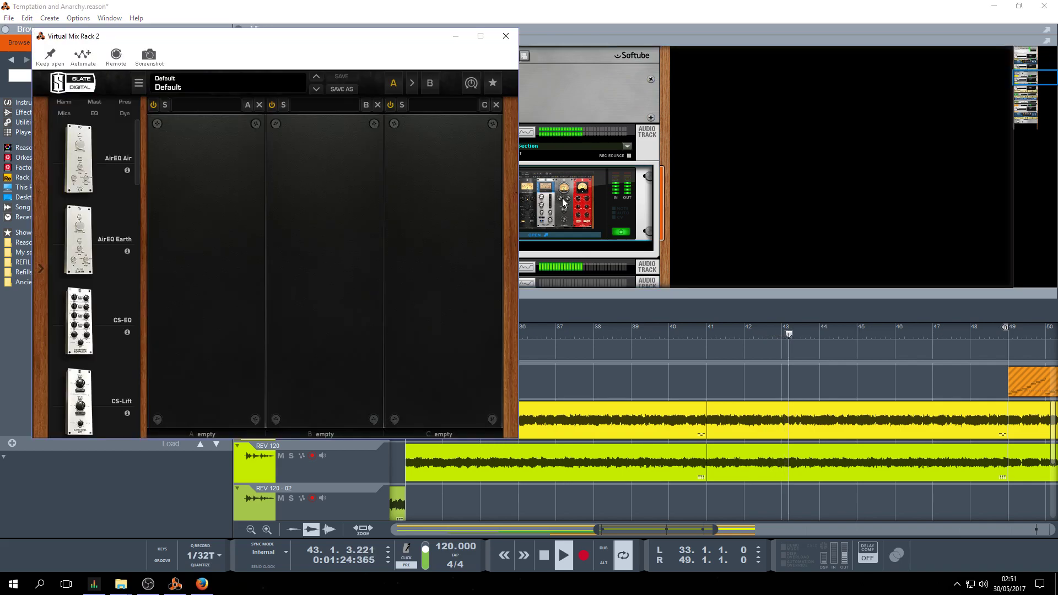
drag(309, 36, 530, 69)
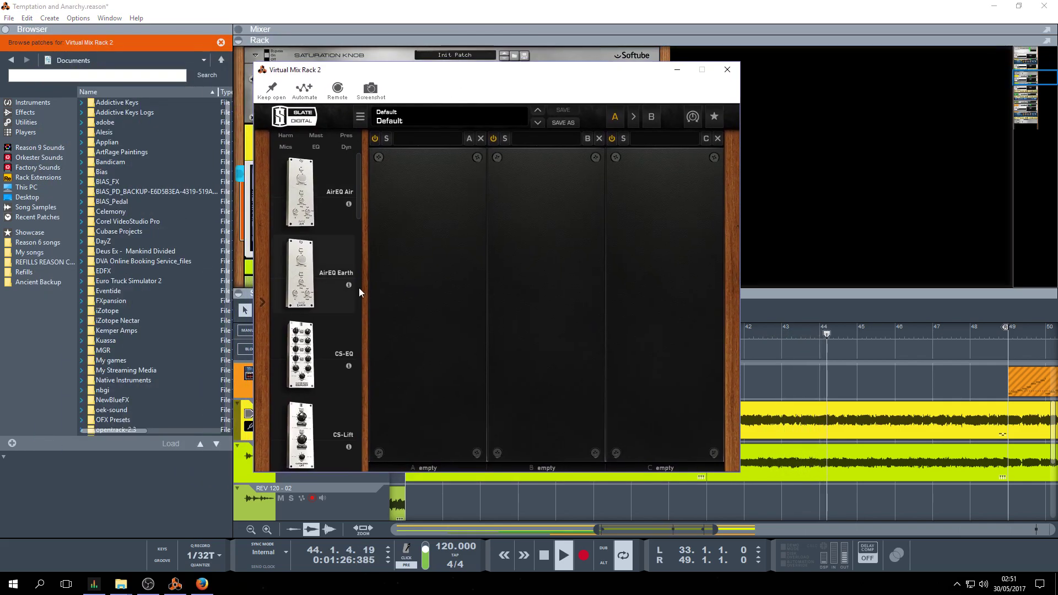
scroll(308, 322, down, 3)
drag(309, 322, 544, 226)
Raise the CS-Lift's Low Lift, set its High Lift to about 4.03, and close the plugin editor.
scroll(544, 226, up, 10)
scroll(545, 228, up, 4)
scroll(544, 228, down, 2)
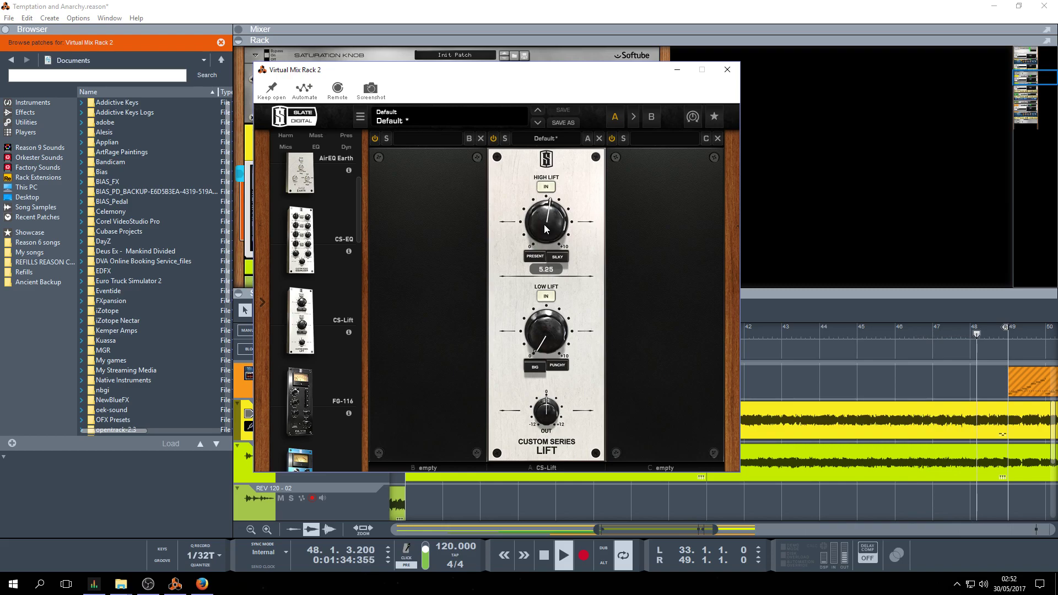
drag(551, 338, 545, 295)
drag(548, 235, 524, 141)
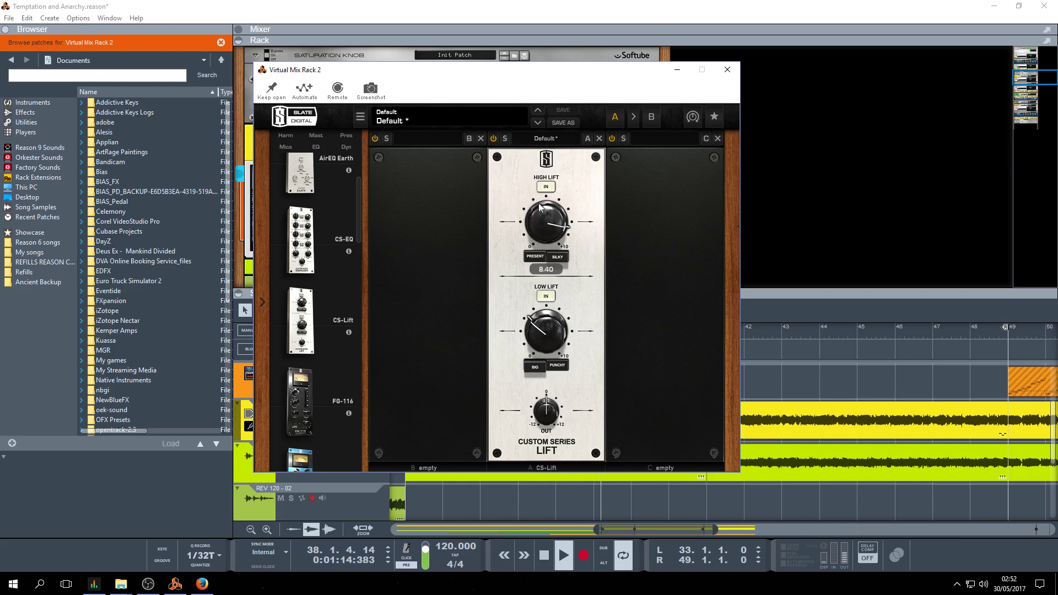
drag(556, 259, 544, 279)
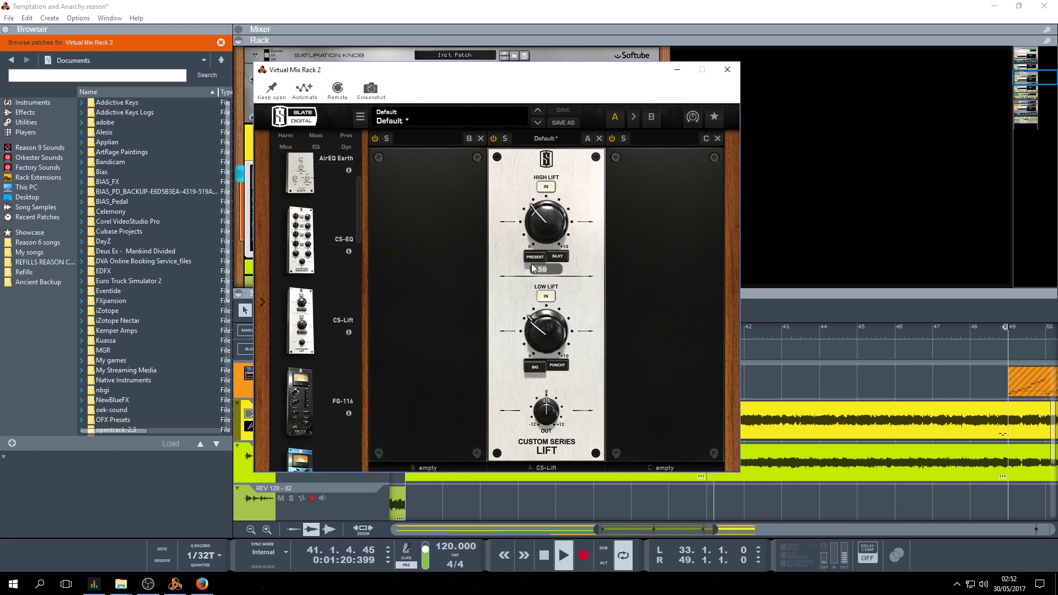
drag(541, 202, 527, 200)
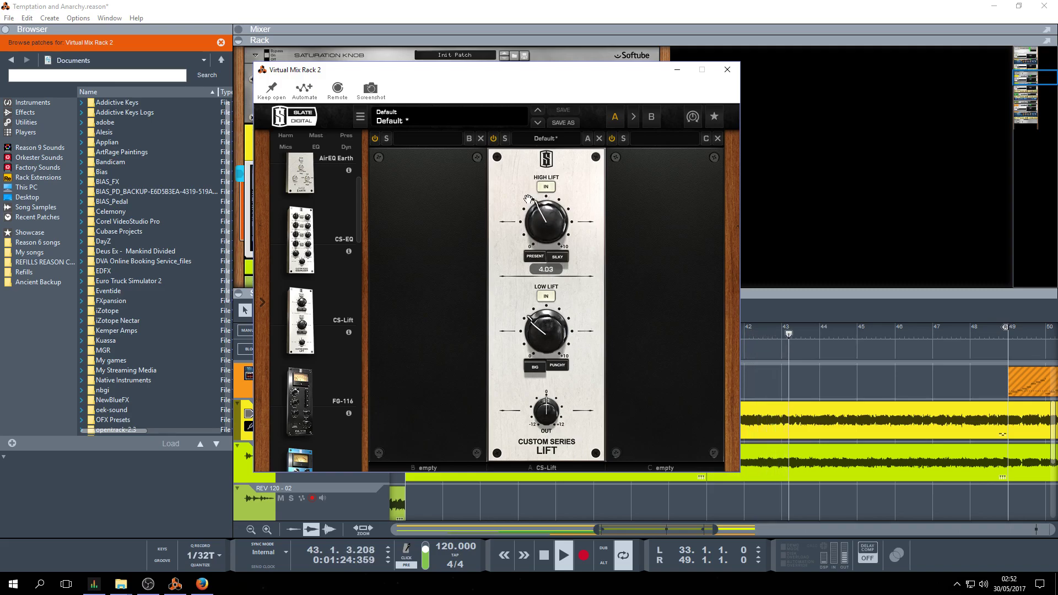
click(727, 70)
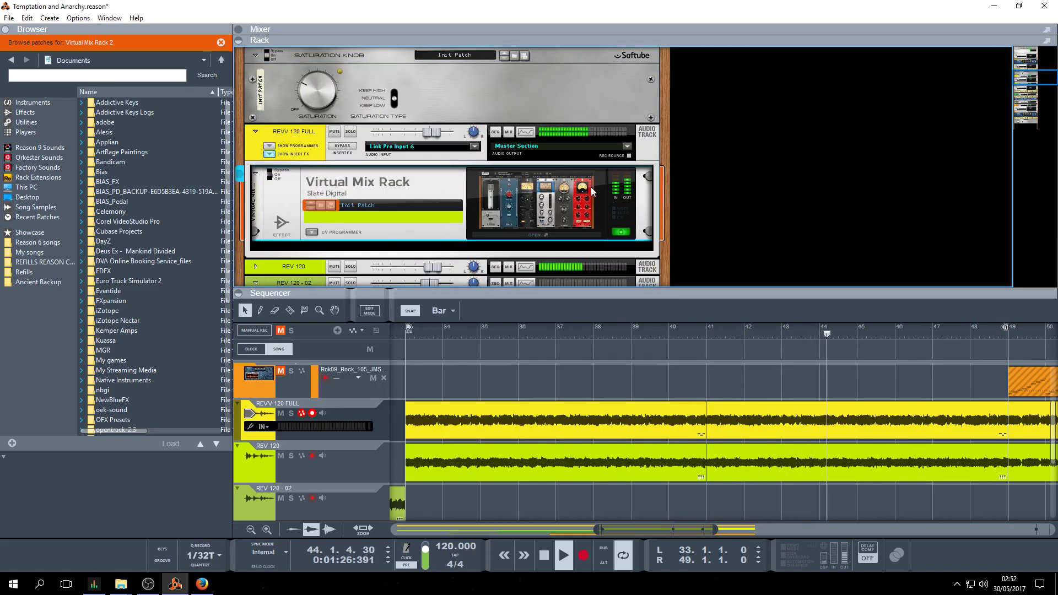
Reopen the Virtual Mix Rack on REVV 120 FULL and add a VCC Channel module ahead of the CS-Lift.
click(518, 208)
scroll(344, 213, down, 2)
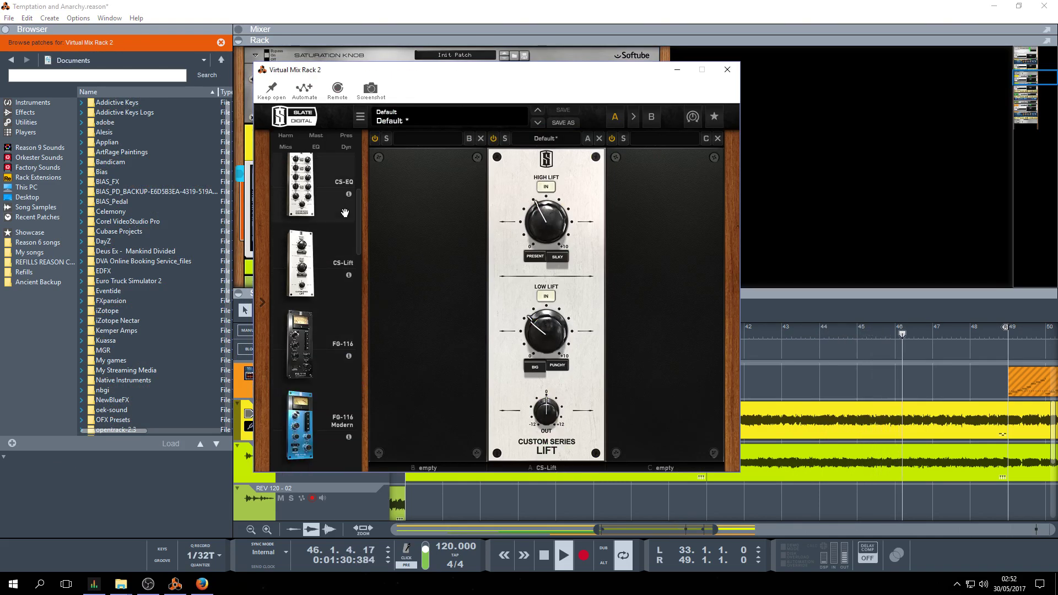
scroll(336, 331, down, 5)
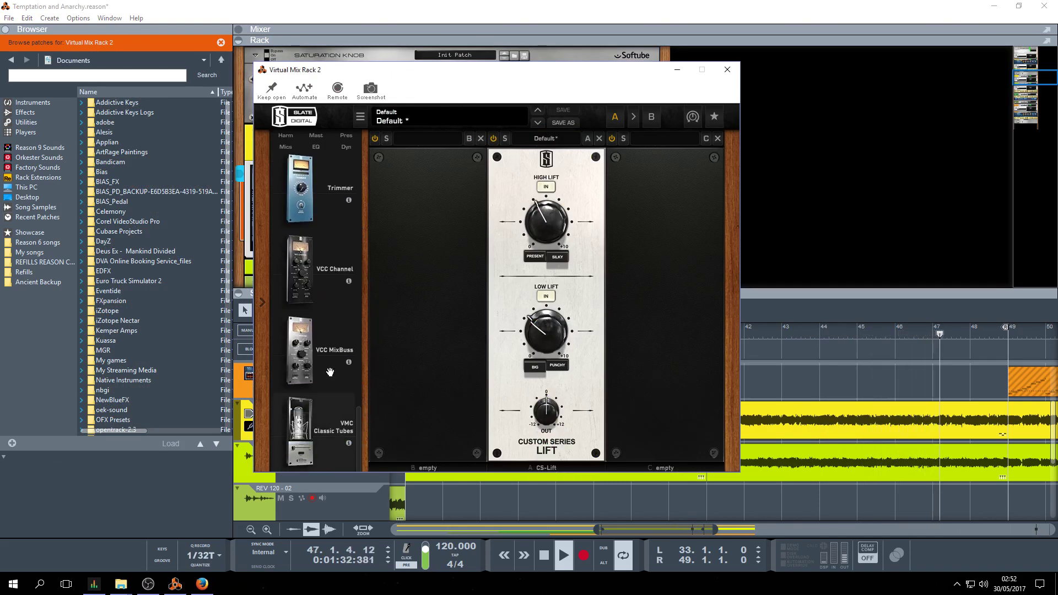
drag(302, 274, 423, 273)
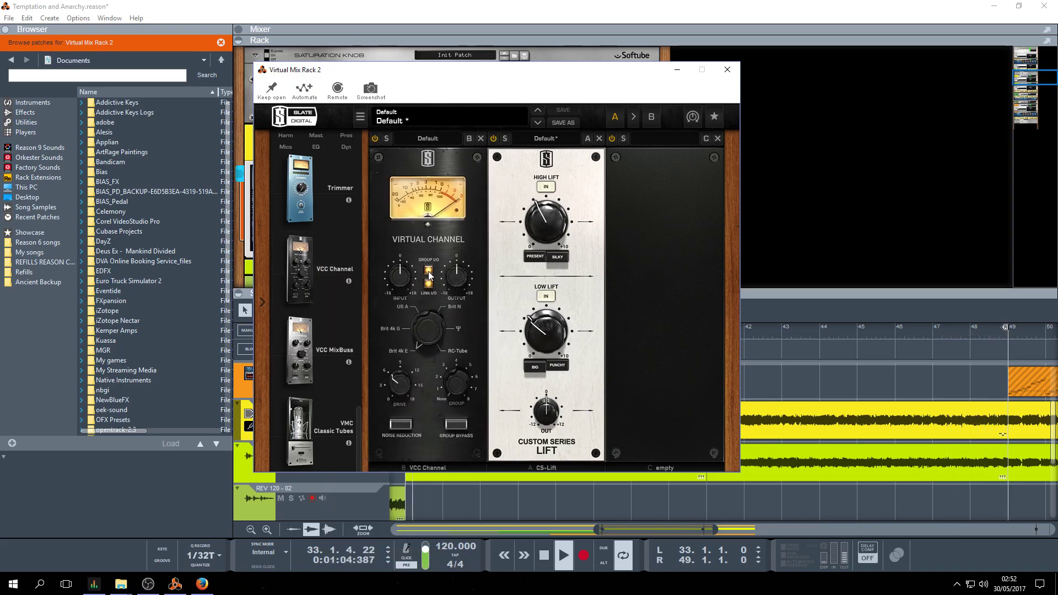
Set the VCC Channel to the Ψ console with reduced input, noise reduction and about 6.87 dB drive, and slightly raise the CS-Lift's High Lift.
drag(462, 384, 453, 380)
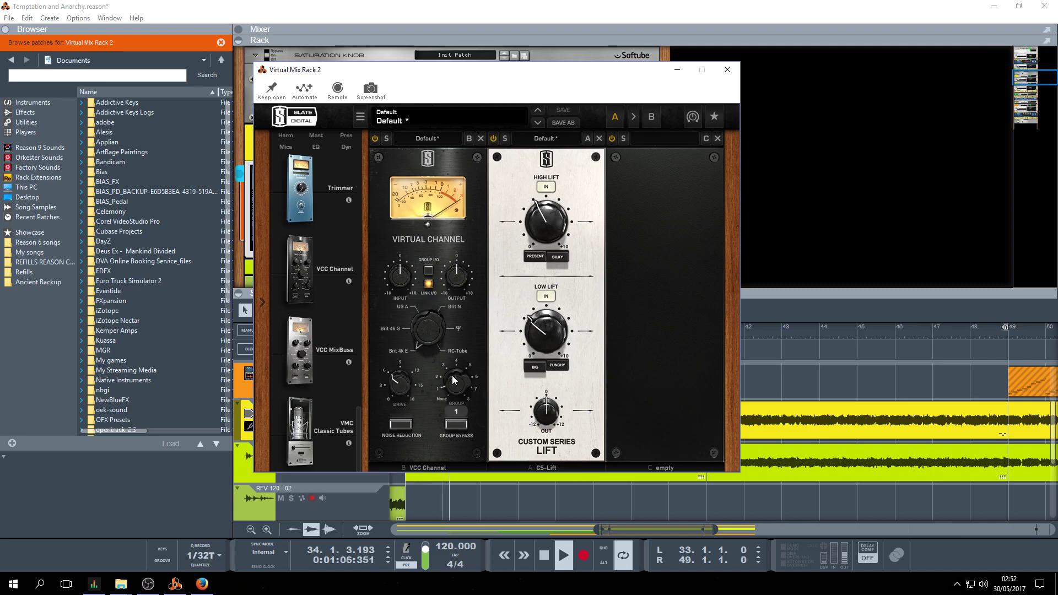
drag(399, 280, 400, 200)
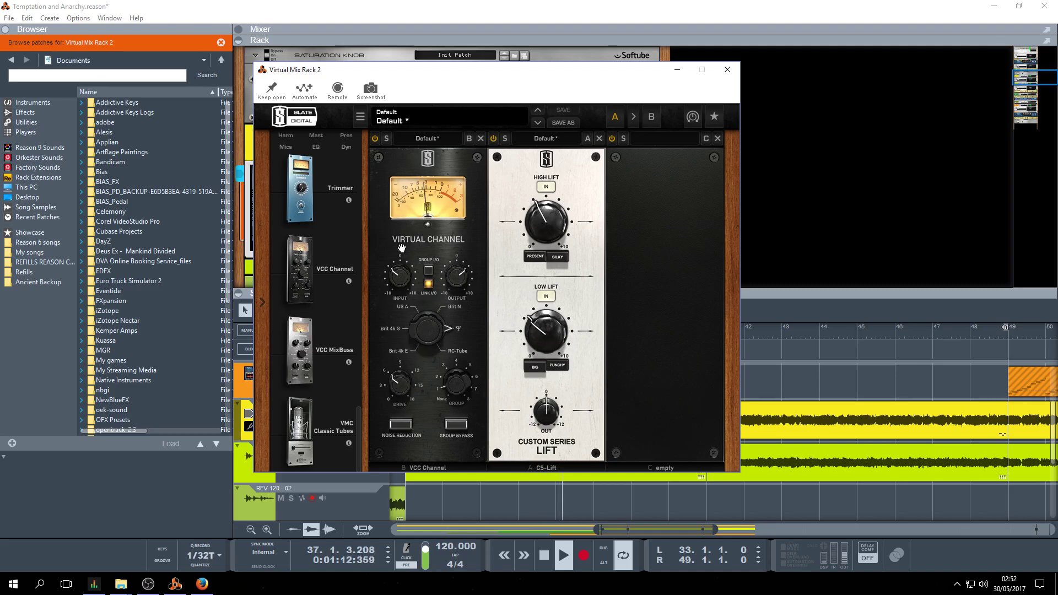
click(401, 425)
drag(400, 392, 400, 388)
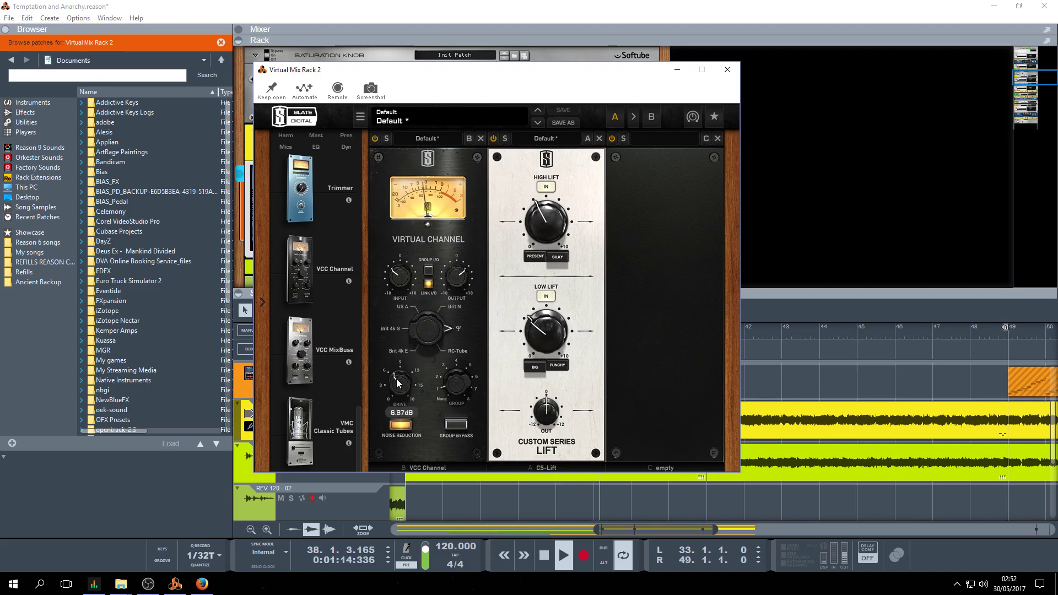
drag(546, 233, 543, 223)
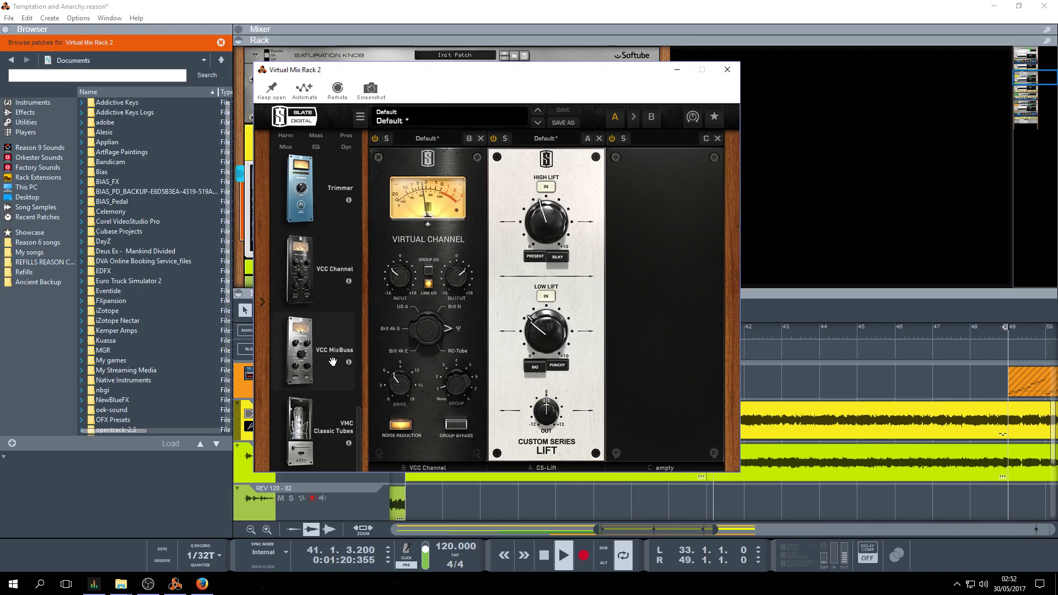
Add the VMC Classic Tubes module ahead of the VCC Channel and step through its microphone models, including the FG-800.
drag(311, 414, 419, 309)
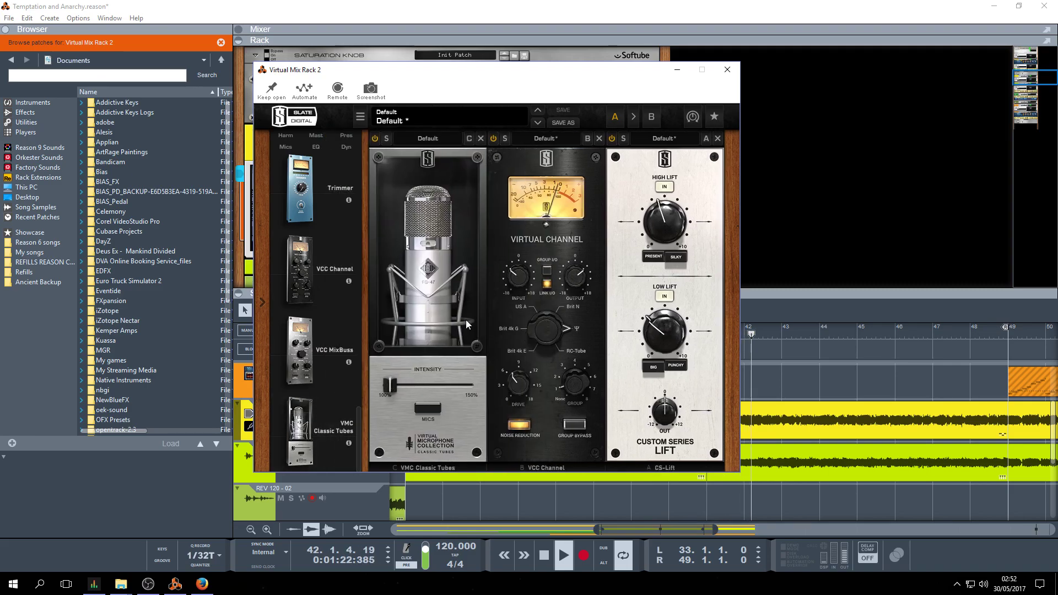
click(412, 296)
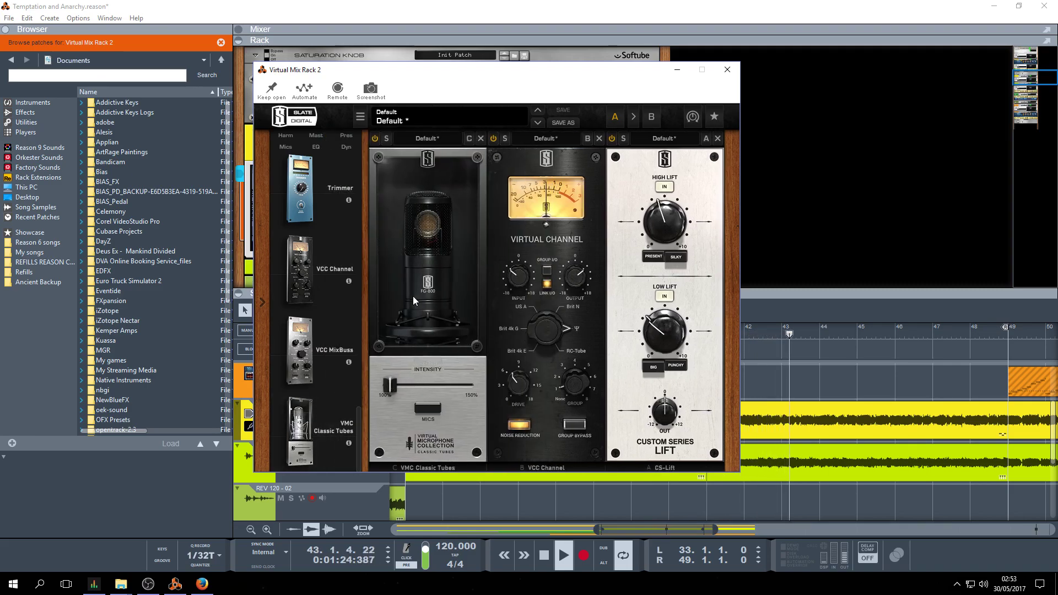
click(412, 296)
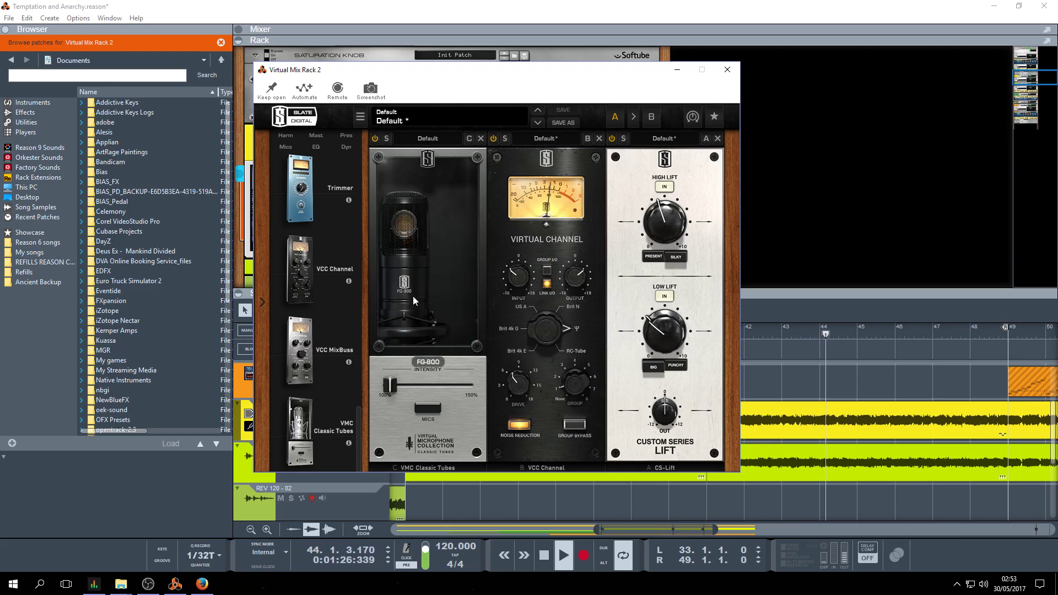
click(412, 296)
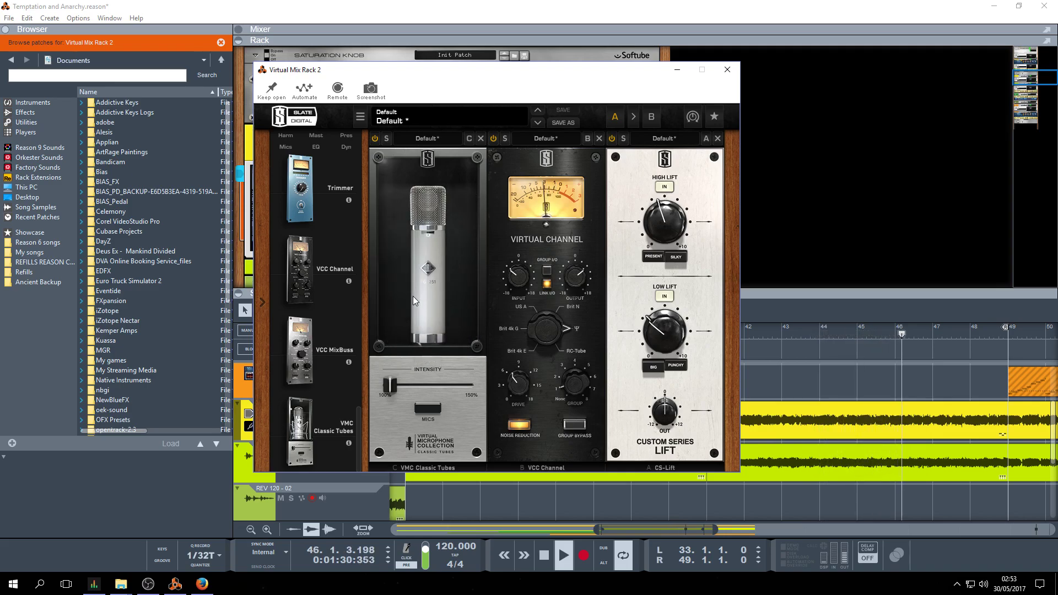
click(412, 295)
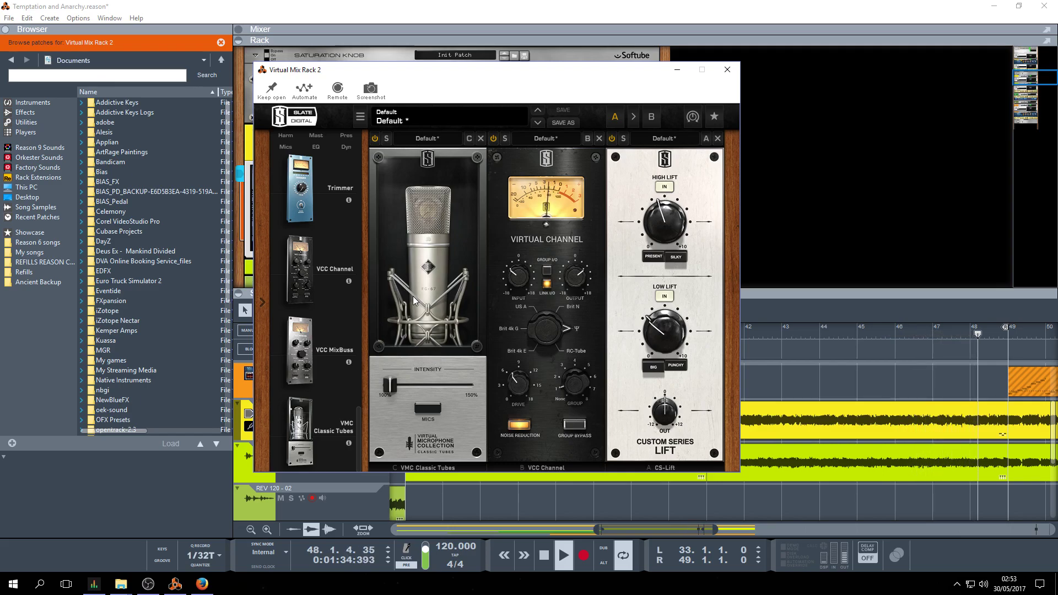
click(412, 296)
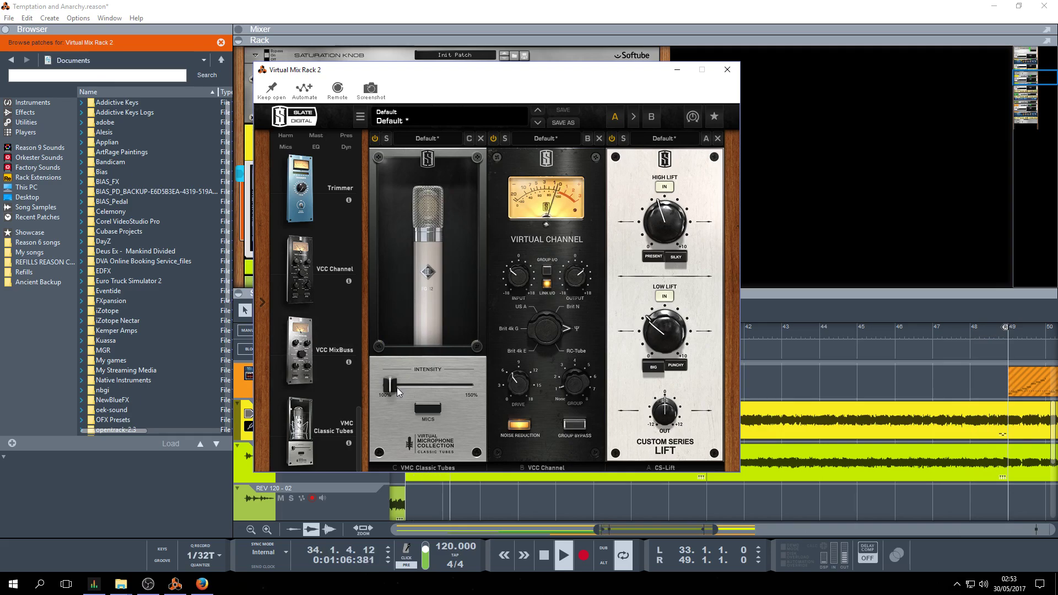
Audition further VMC microphones, including FG-M7, FG-800M and FG-269, and cycle back to the slim microphone with the silver grille.
click(431, 273)
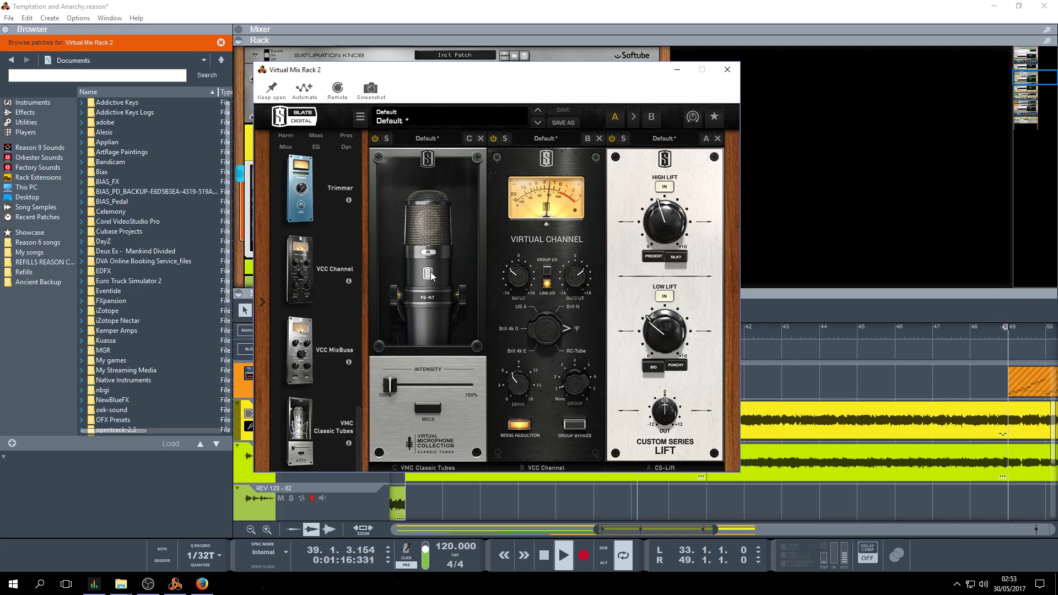
click(431, 272)
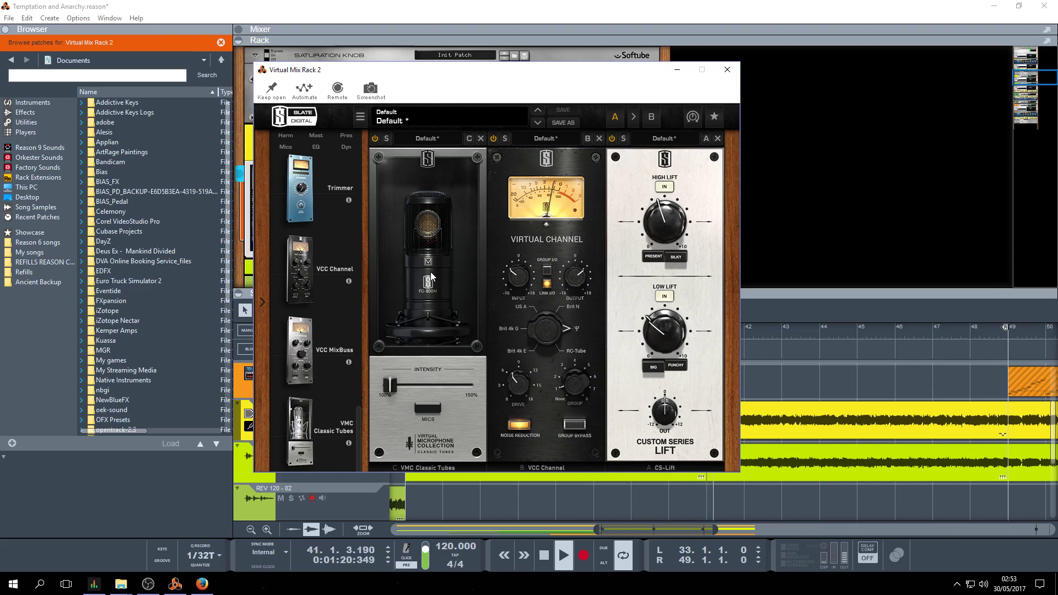
click(430, 273)
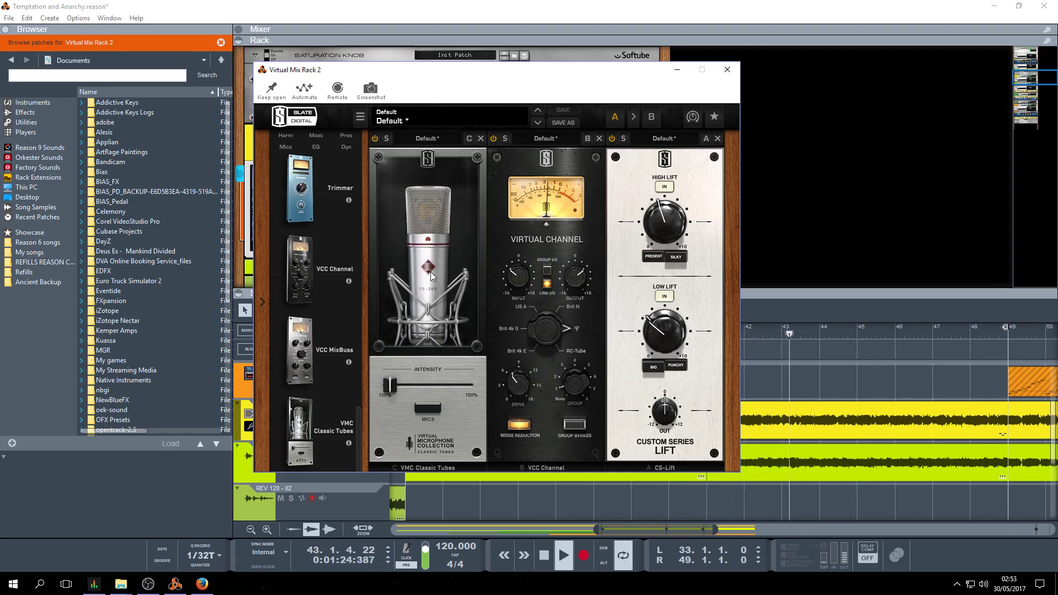
scroll(430, 272, down, 1)
scroll(444, 231, up, 1)
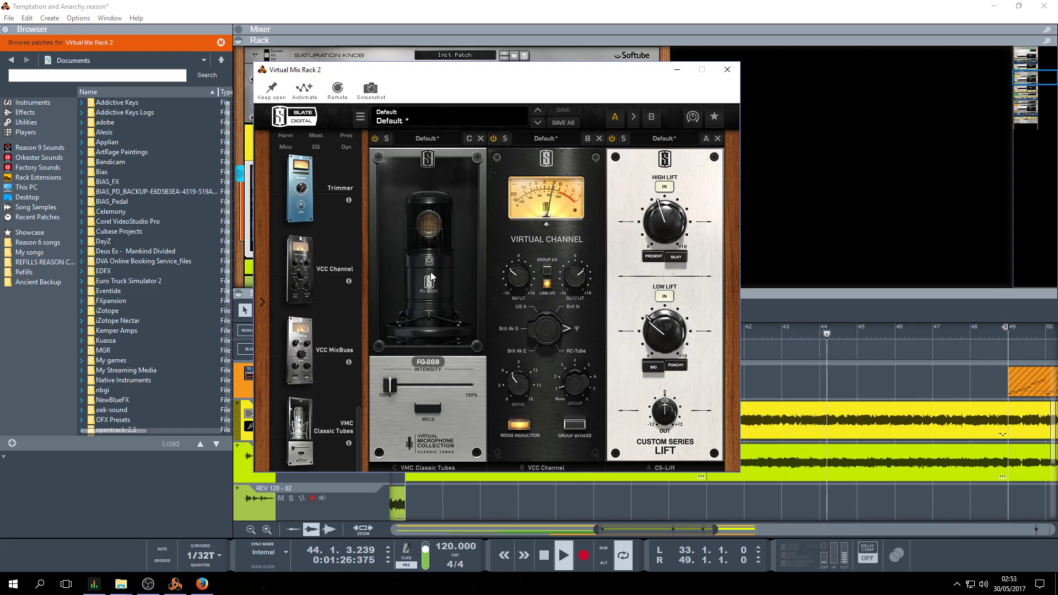
click(435, 255)
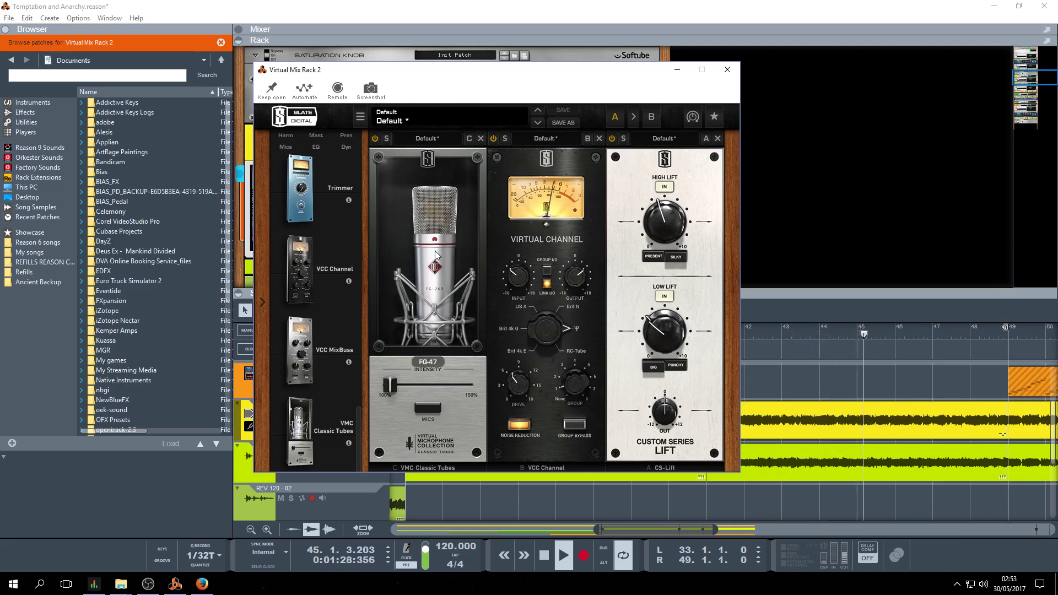
scroll(434, 255, down, 1)
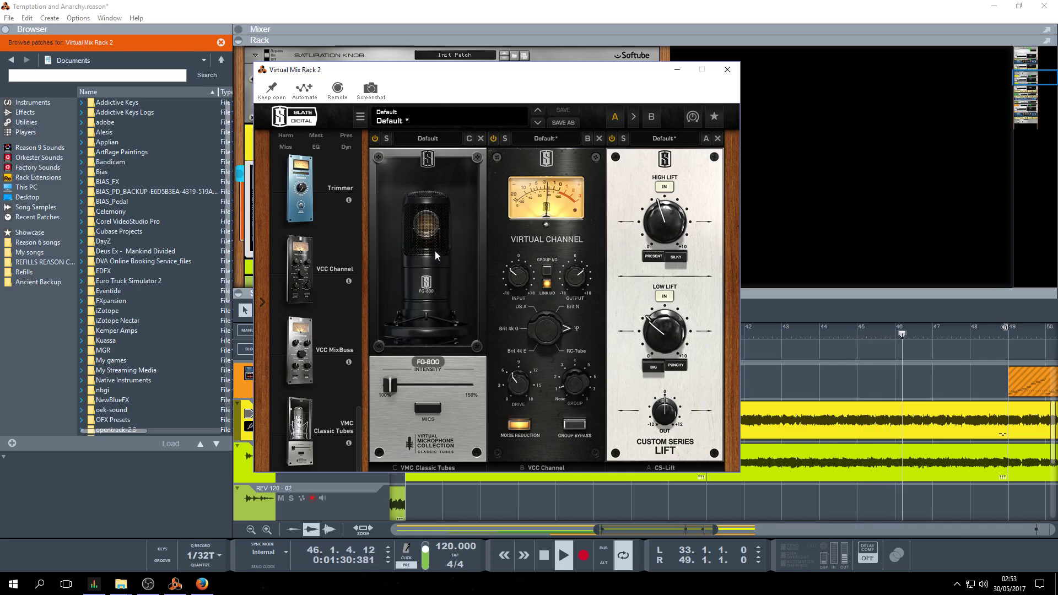
scroll(435, 255, down, 4)
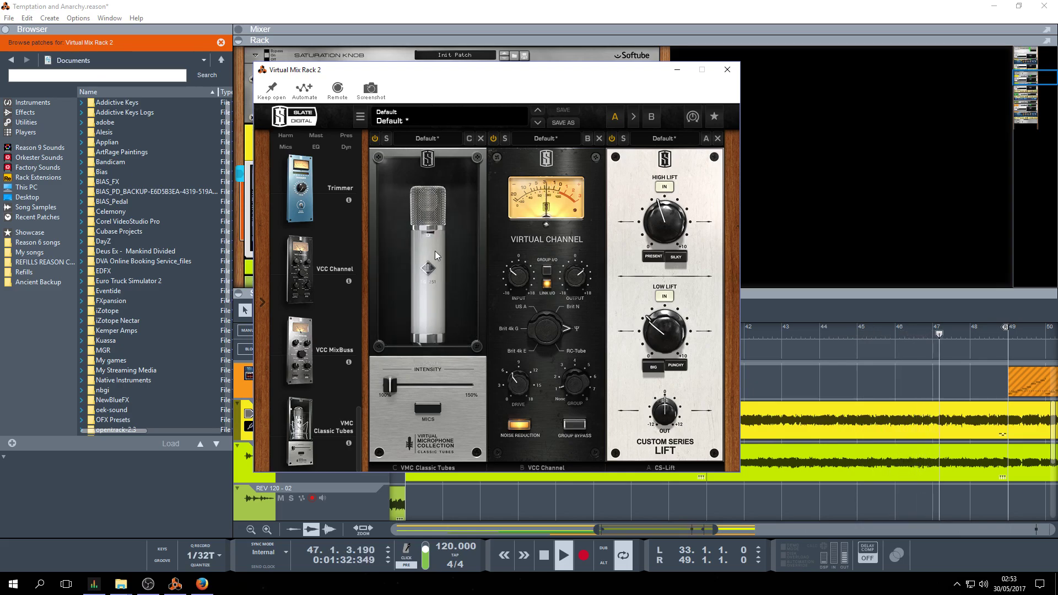
scroll(435, 250, down, 1)
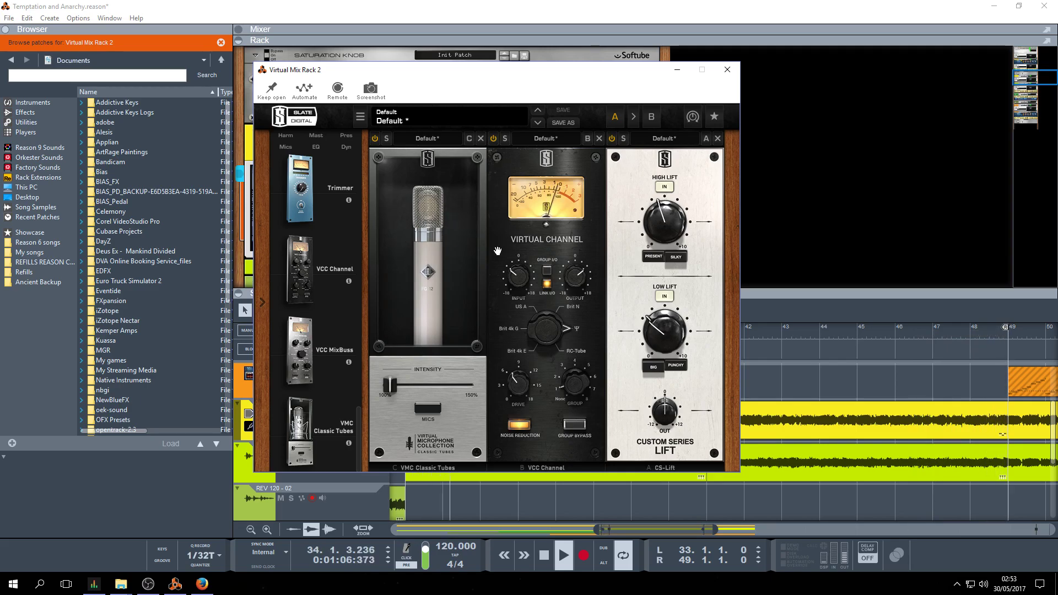
Add the FG-Bomber module between the VCC Channel and the CS-Lift.
scroll(335, 344, down, 5)
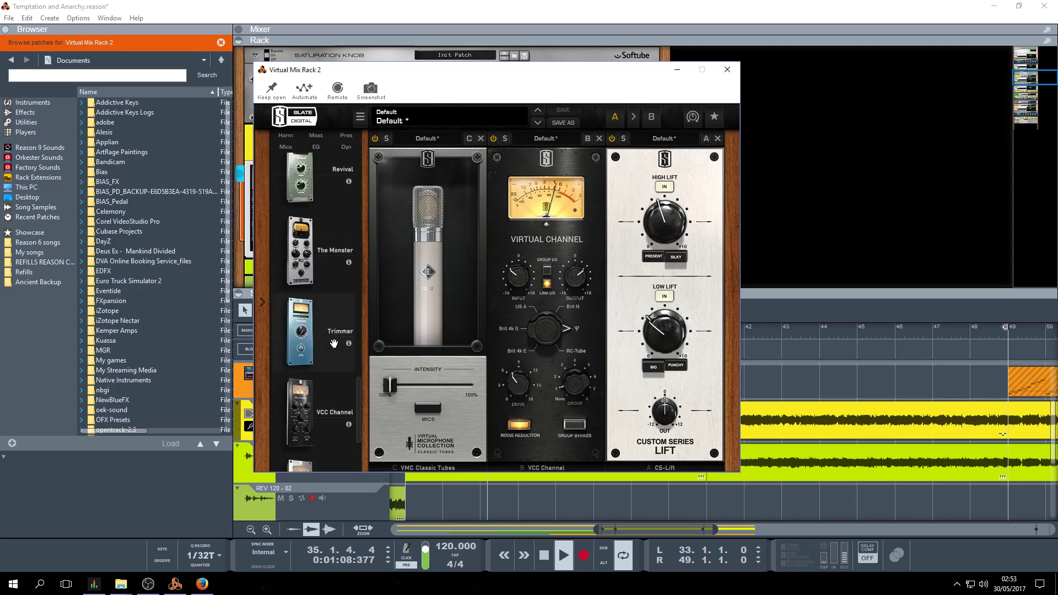
scroll(333, 344, up, 2)
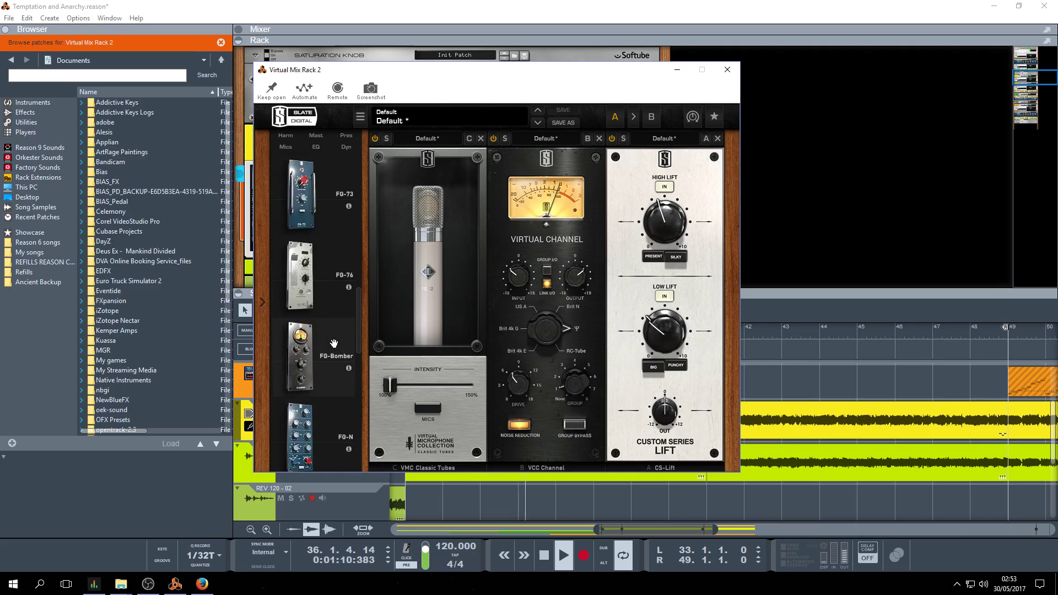
drag(302, 346, 665, 317)
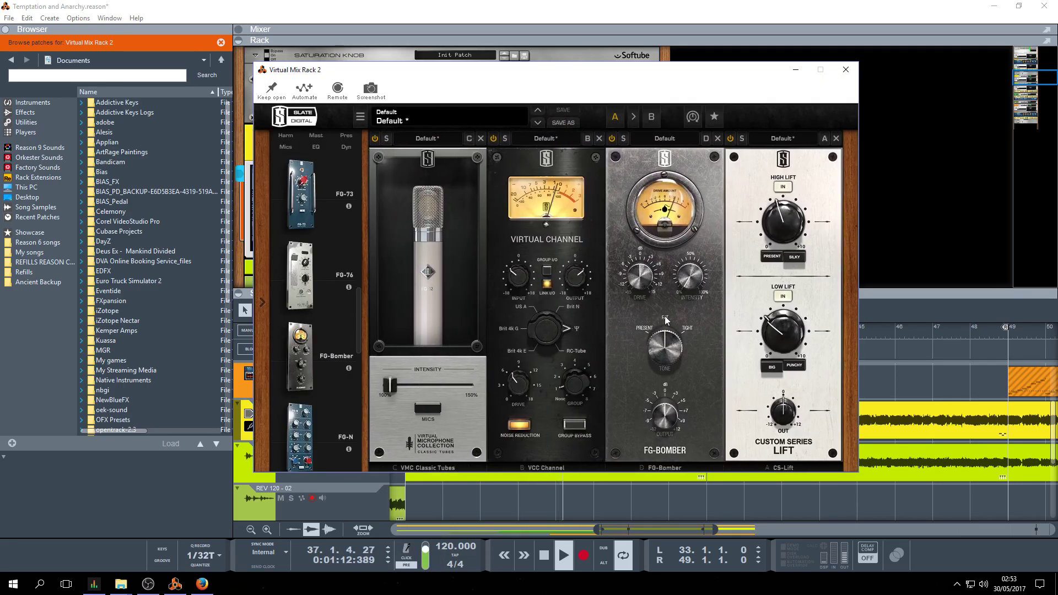
Load the Guitar Thickener preset on the FG-Bomber and lower its Drive to about -7.65 dB.
click(664, 138)
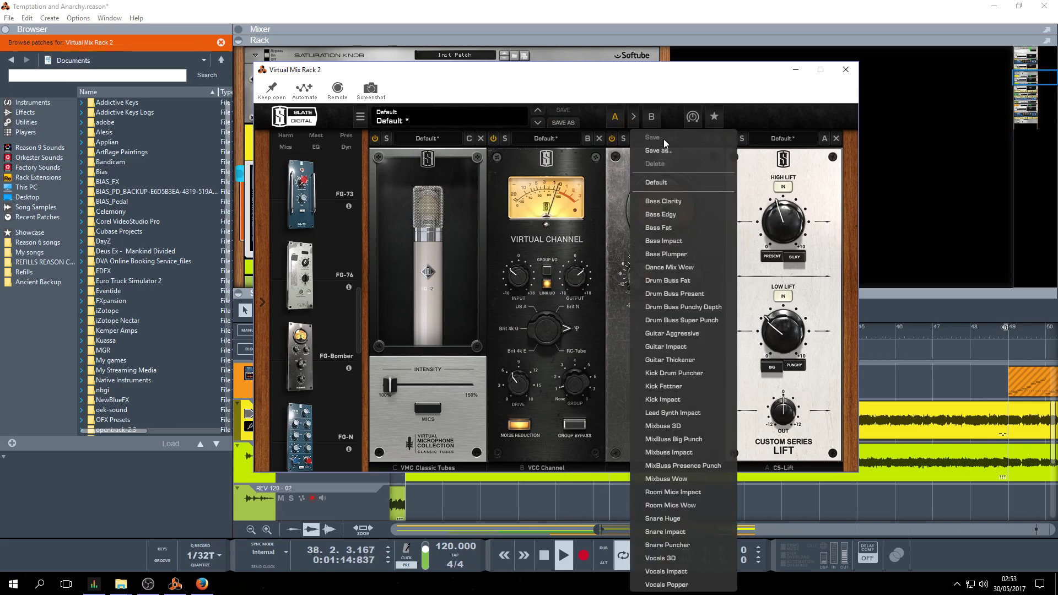
click(675, 359)
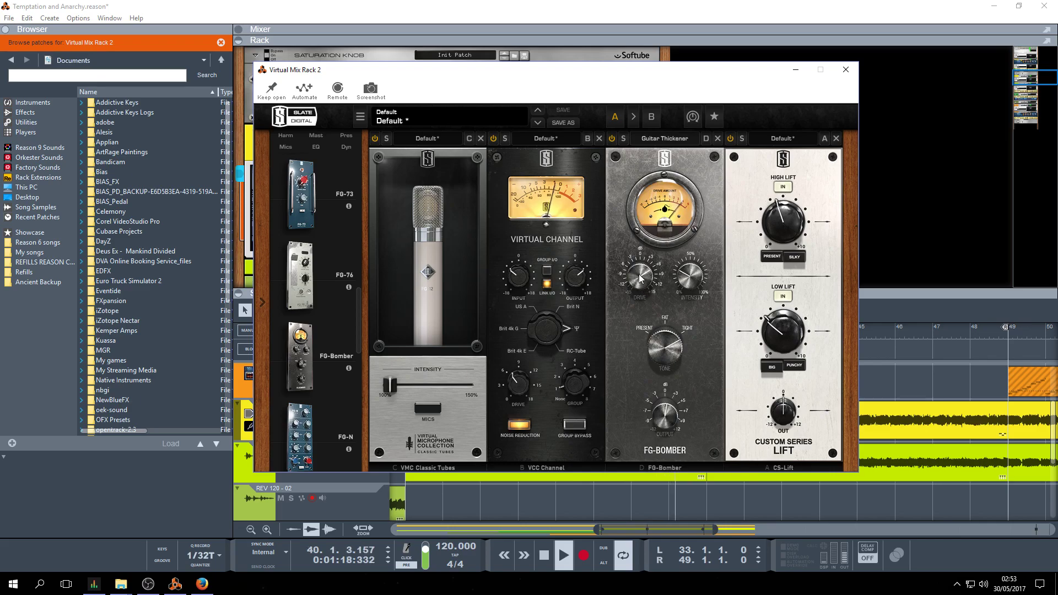
drag(639, 286, 645, 322)
drag(633, 280, 635, 286)
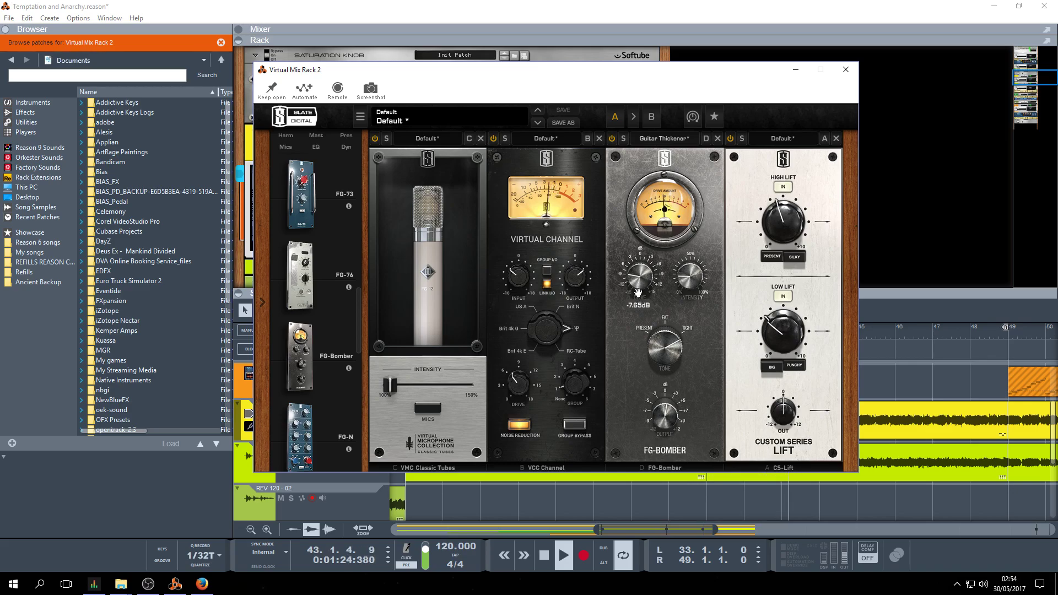
Compare the sound with the FG-Bomber bypassed and with rack setup B, returning to the active module on setup A.
click(612, 139)
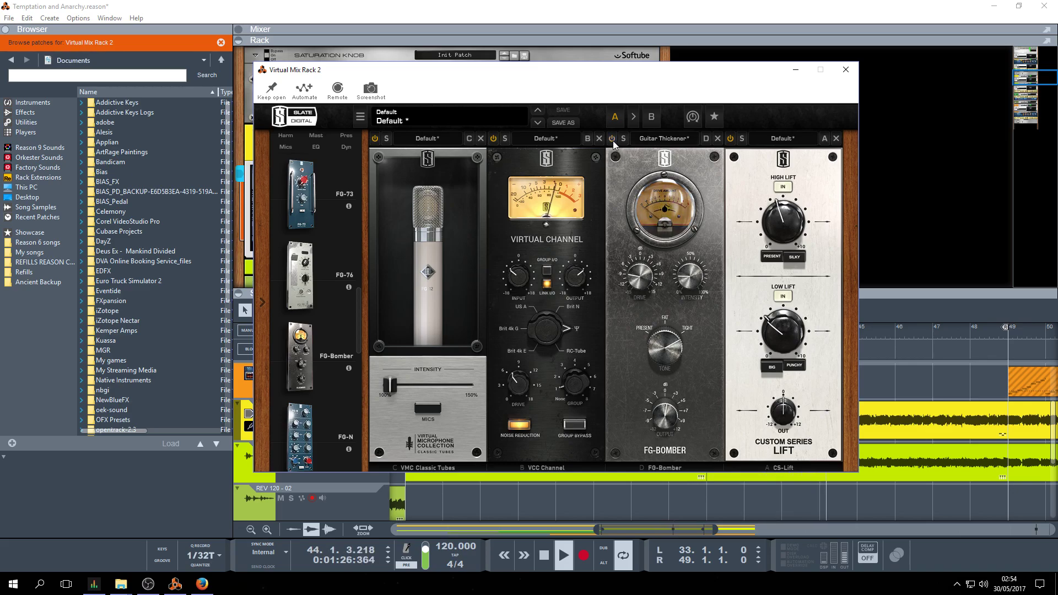
click(611, 139)
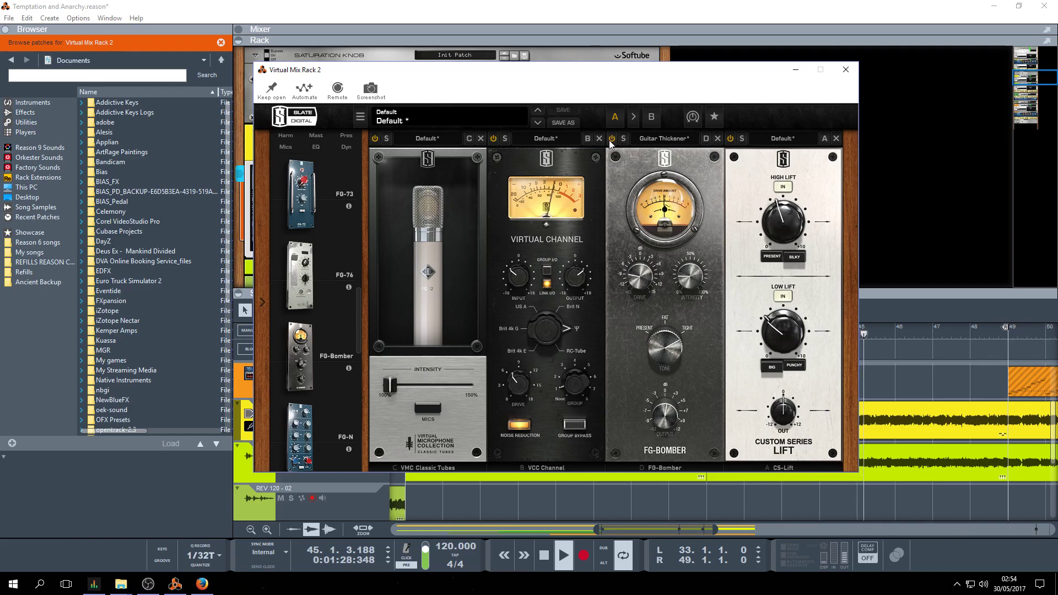
click(650, 118)
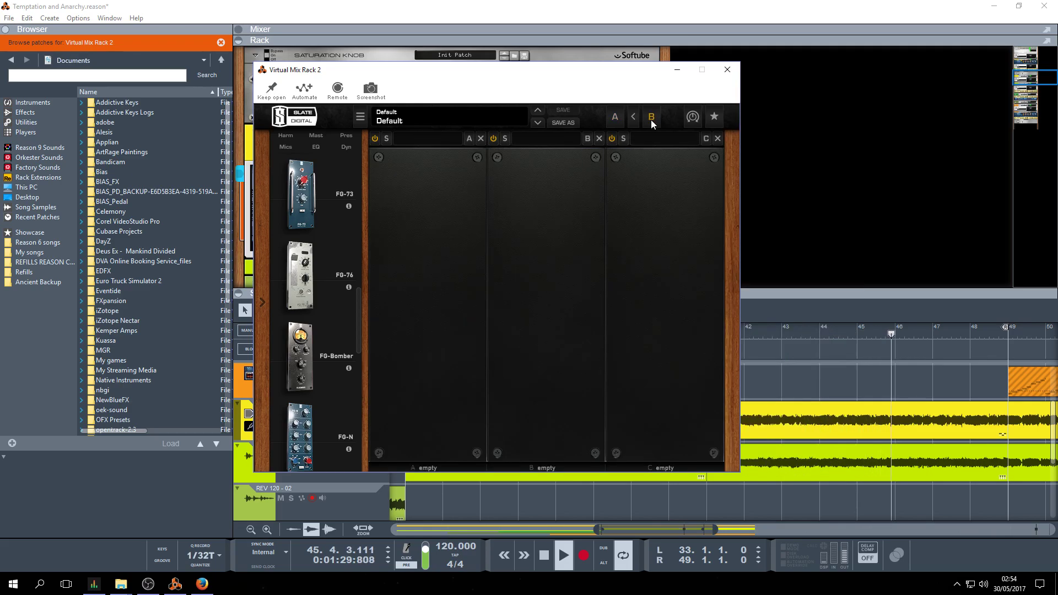
click(615, 116)
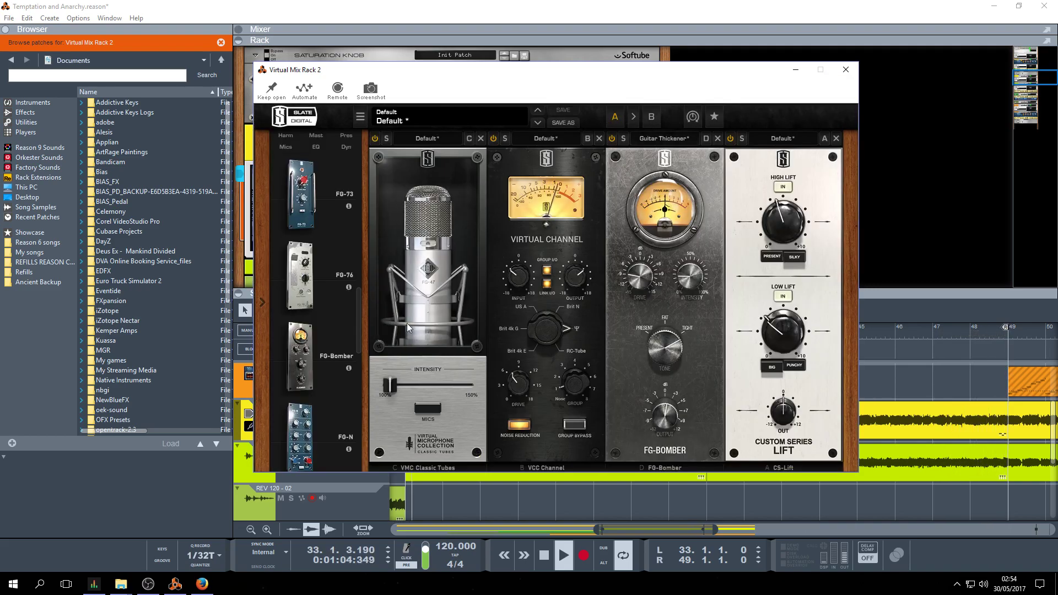
Cycle through the VMC Classic Tubes microphone models, including FG-800M and FG-800, to the slim microphone with the silver grille.
scroll(432, 285, down, 4)
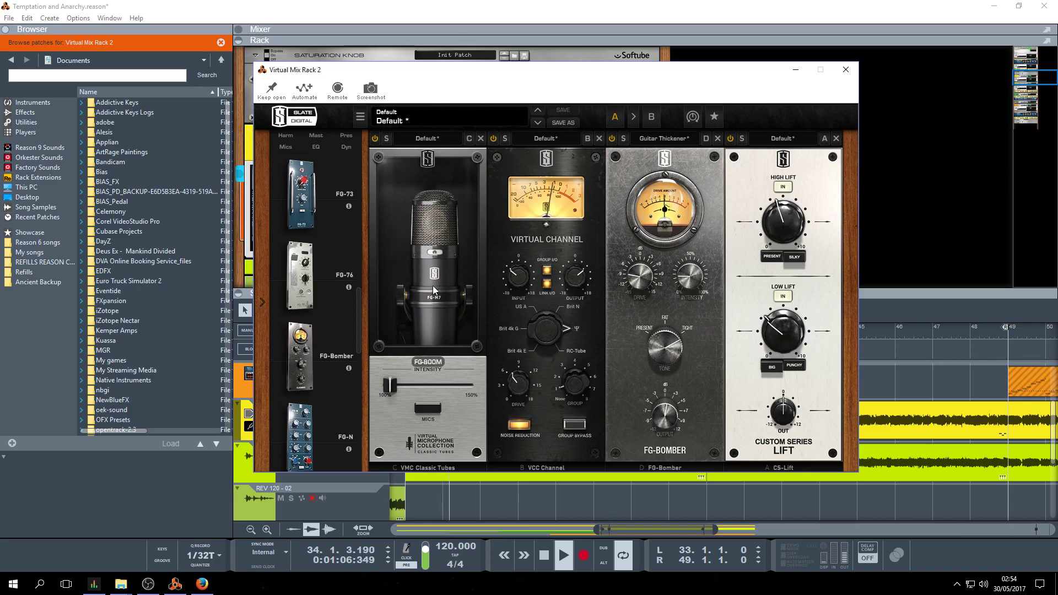
scroll(432, 285, down, 4)
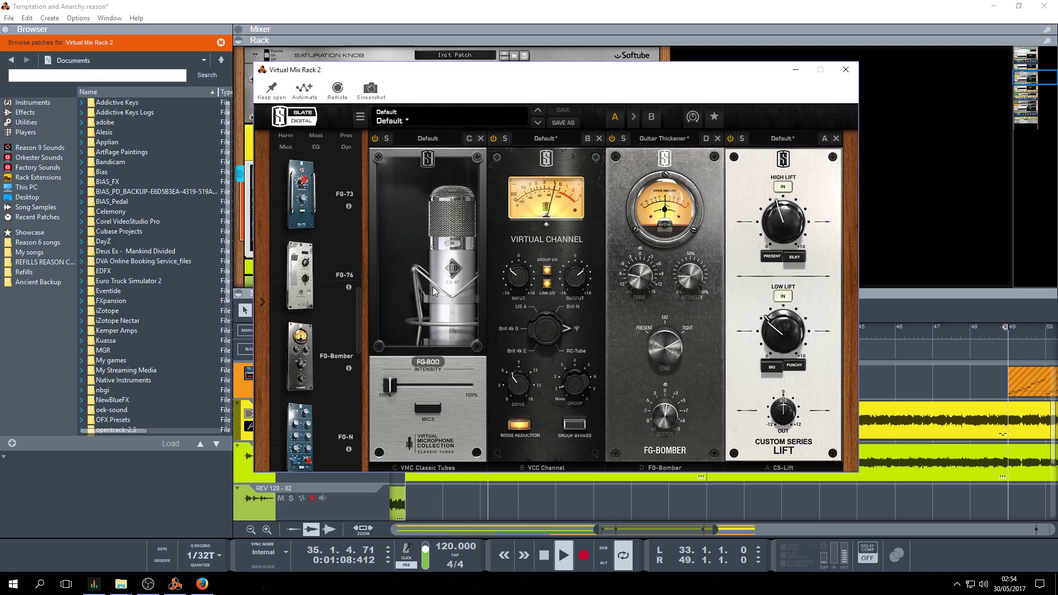
scroll(432, 286, down, 3)
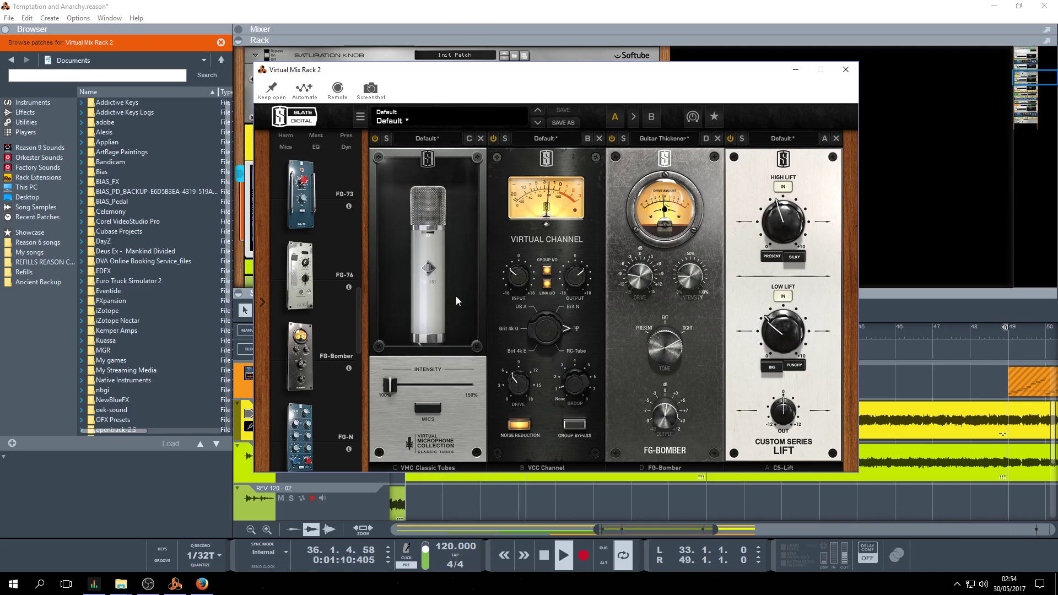
scroll(443, 286, down, 1)
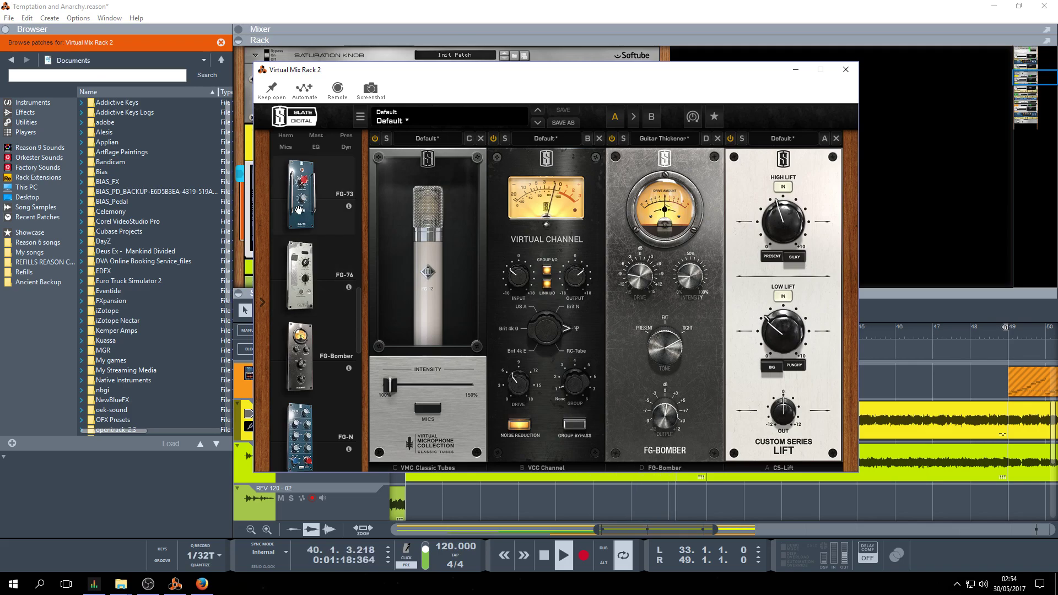
Insert the FG-73 preamp module between the VMC Classic Tubes and the VCC Channel and raise its Virtual Drive to just above 40 dB.
drag(304, 201, 533, 238)
scroll(532, 262, up, 5)
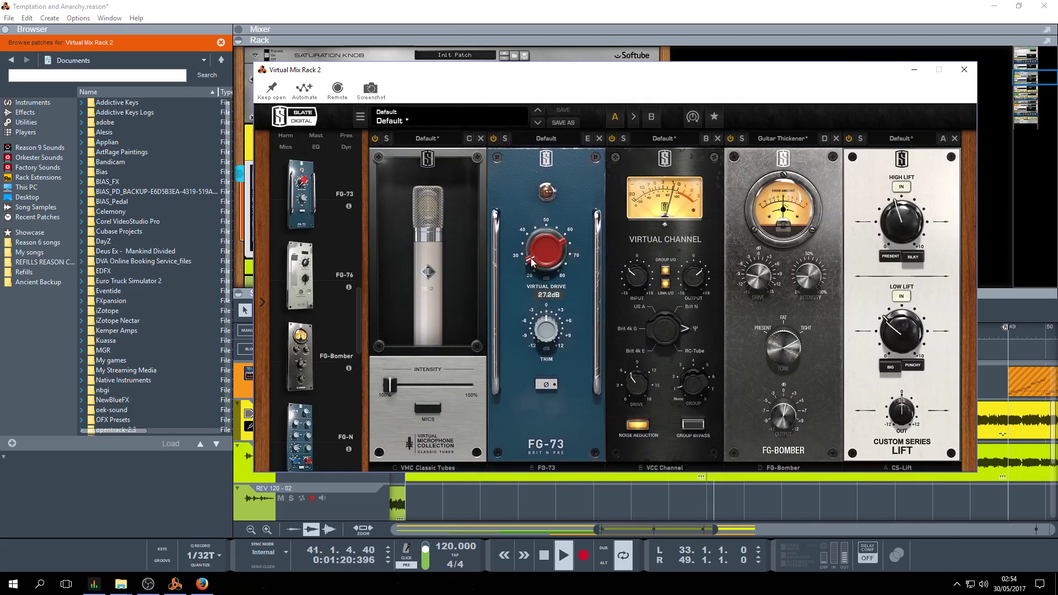
scroll(532, 263, up, 2)
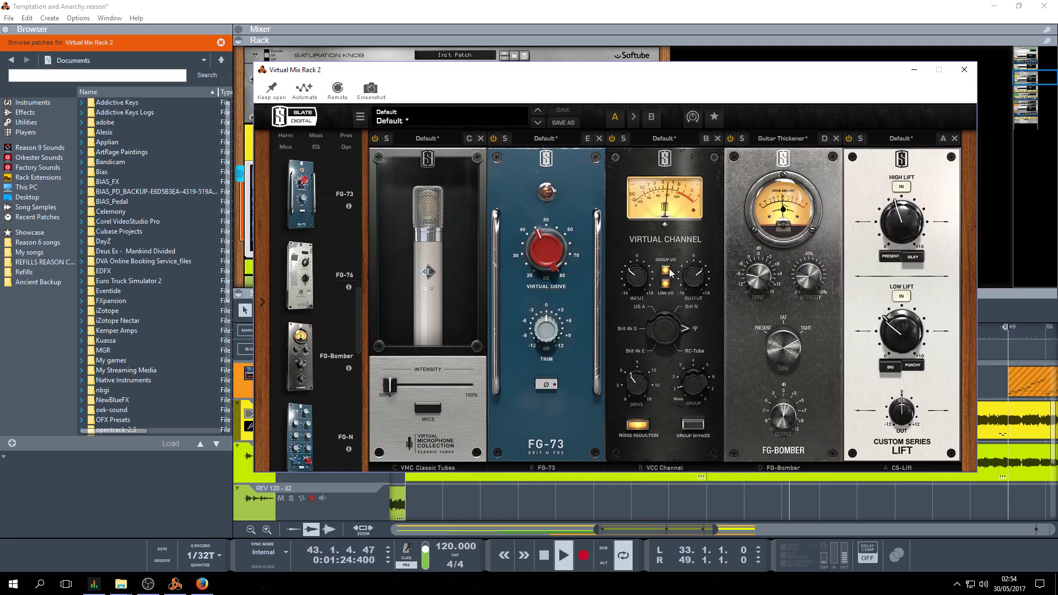
Switch off Group I/O on the VCC Channel, reduce the CS-Lift's High Lift slightly and close the rack.
mouse_move(642, 282)
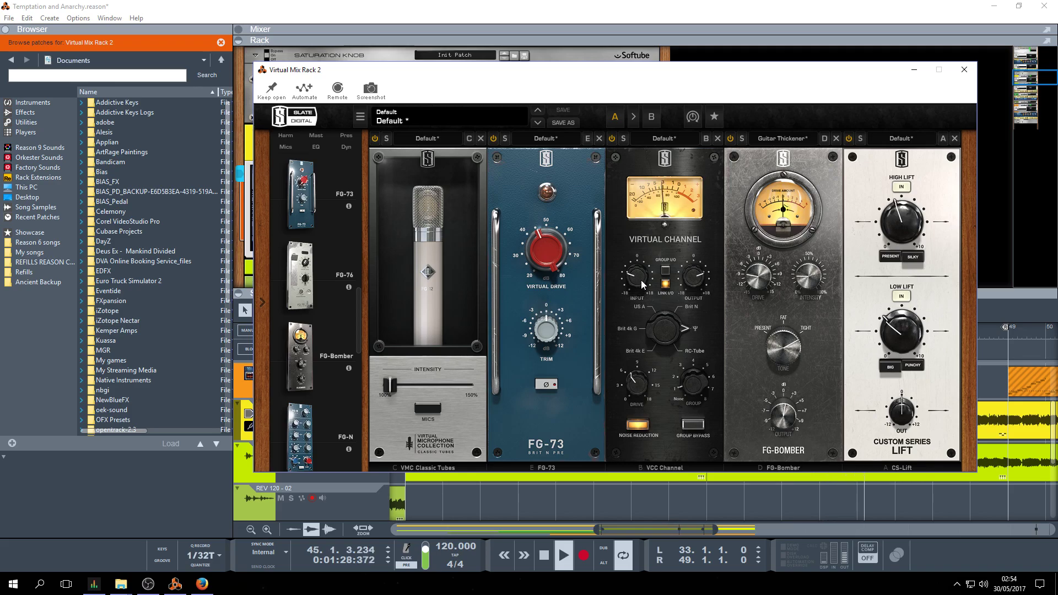
drag(895, 224, 902, 240)
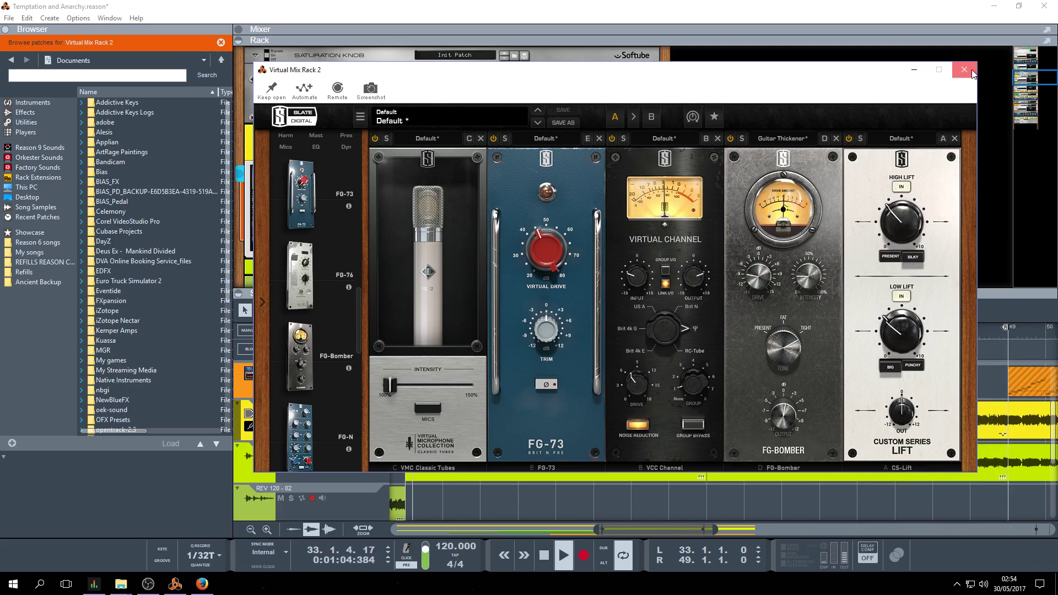
click(973, 73)
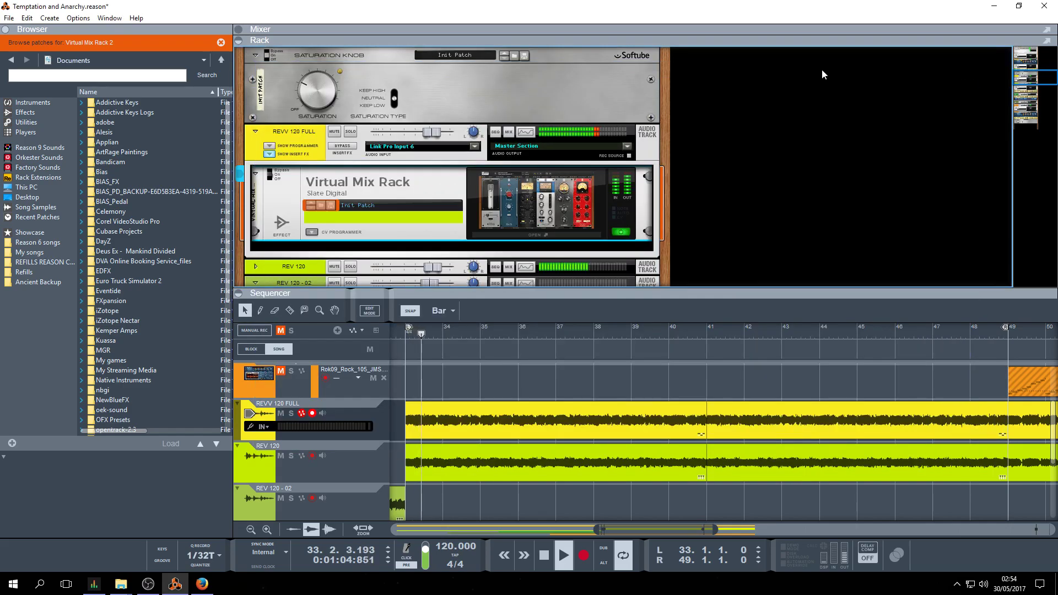
Compare the REV 120 and REVV 120 FULL tracks by soloing each, and check the Virtual Mix Rack's effect by toggling its bypass.
click(292, 456)
click(292, 457)
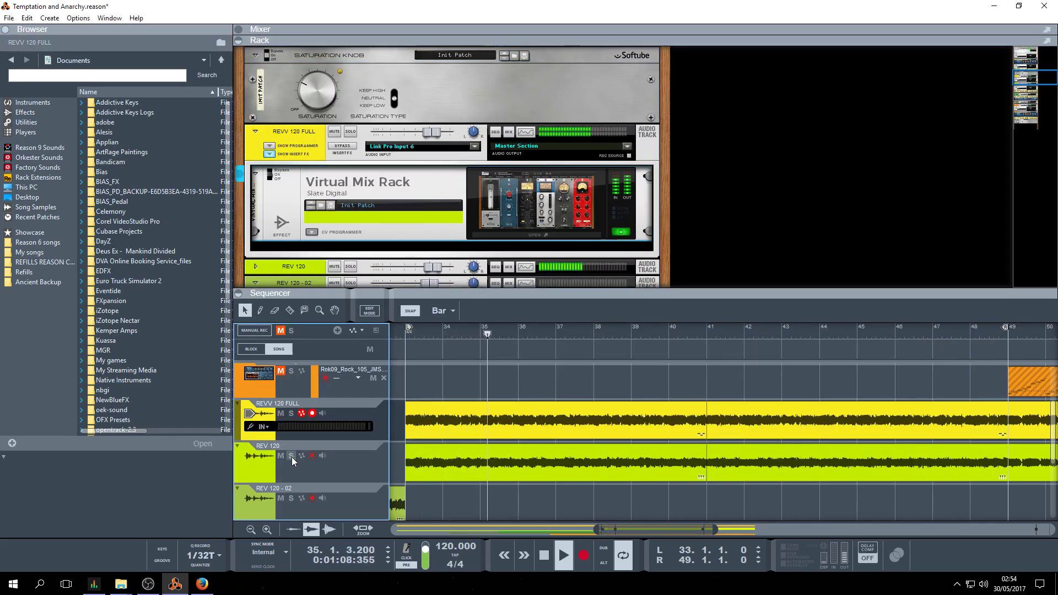
click(290, 414)
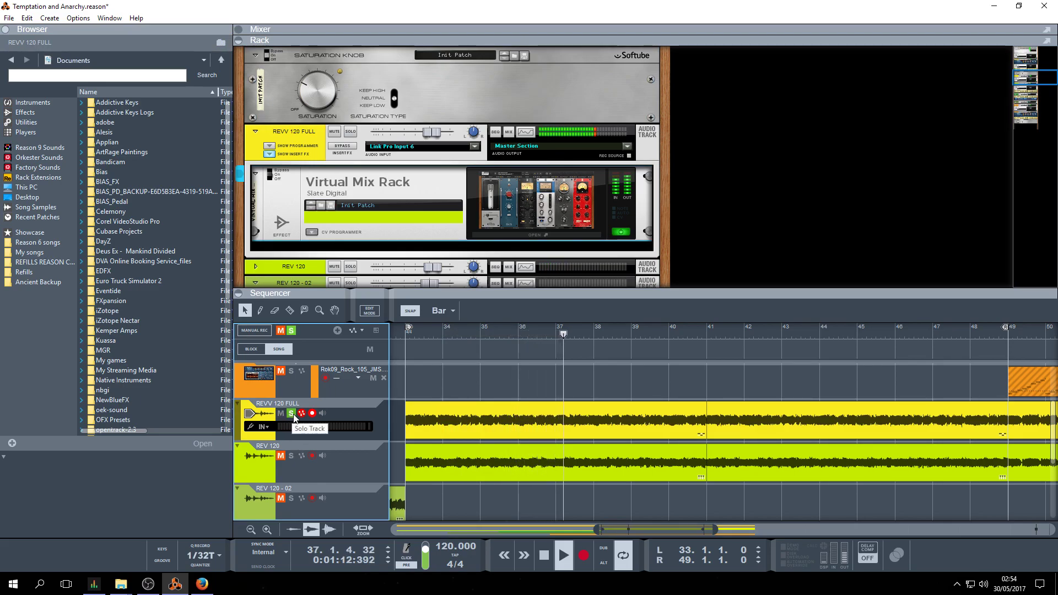
click(537, 235)
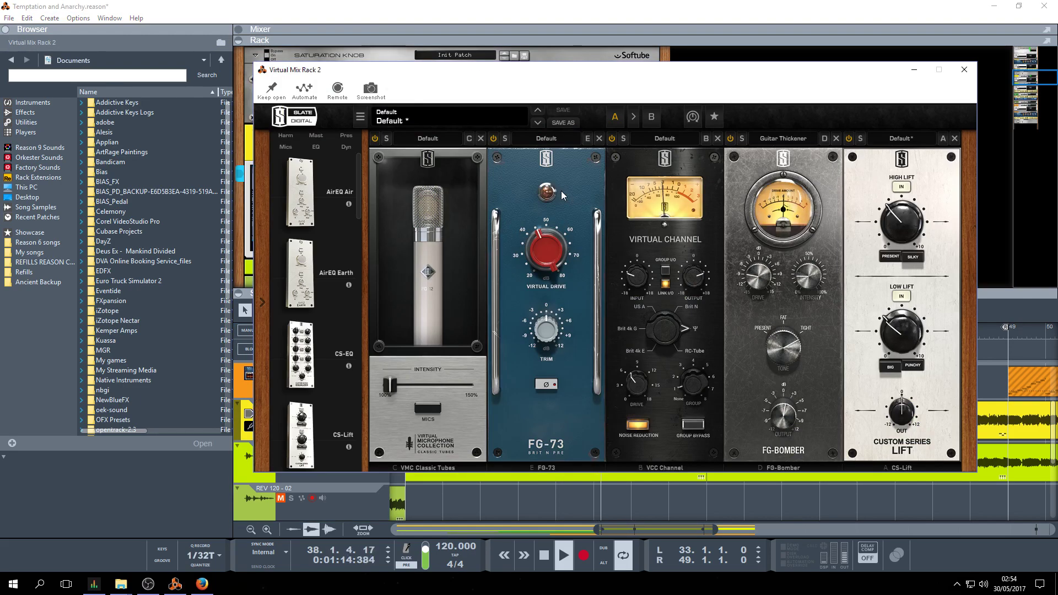
click(963, 70)
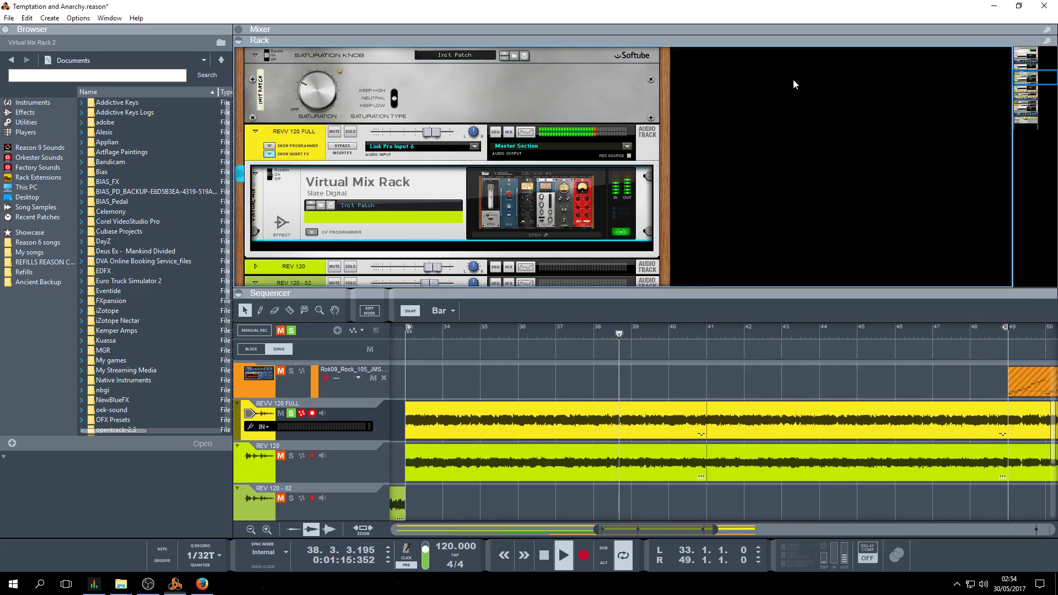
click(270, 175)
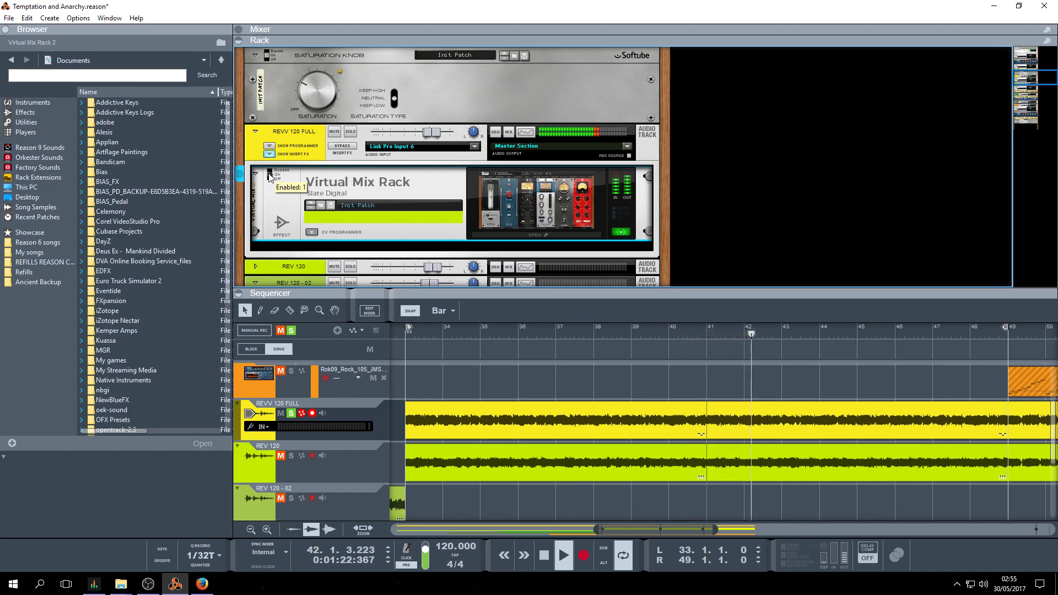
click(291, 413)
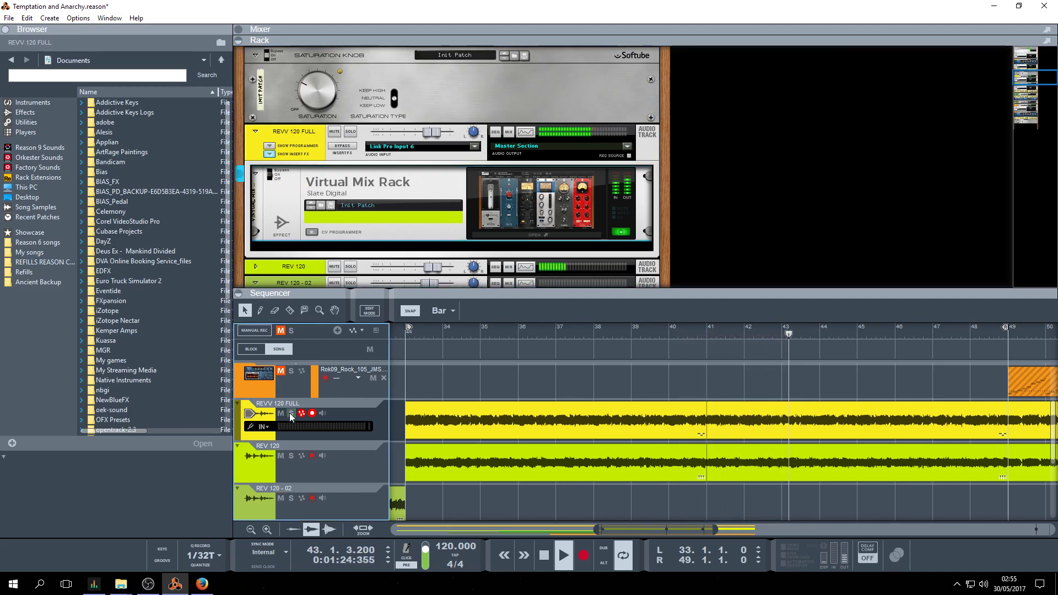
Select the REV 120 track and add a Slate Digital Virtual Mix Rack effect to it.
click(300, 471)
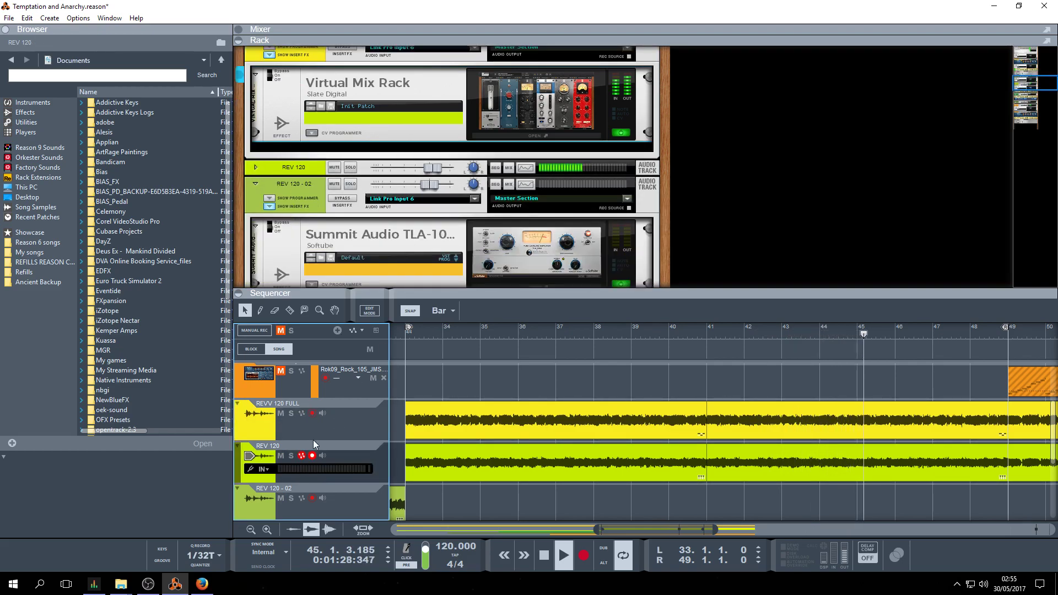
click(335, 428)
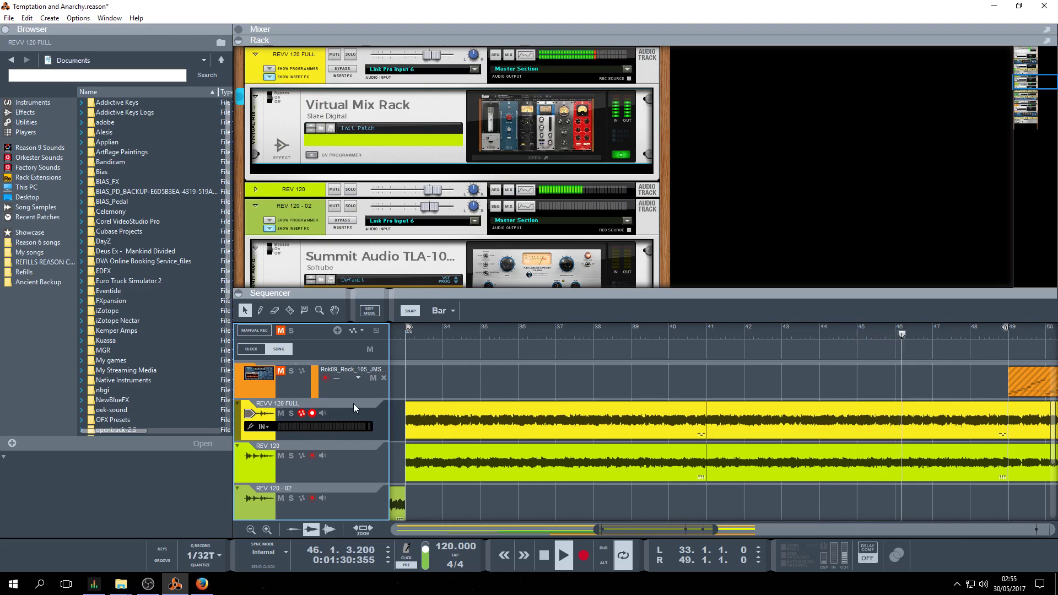
click(348, 466)
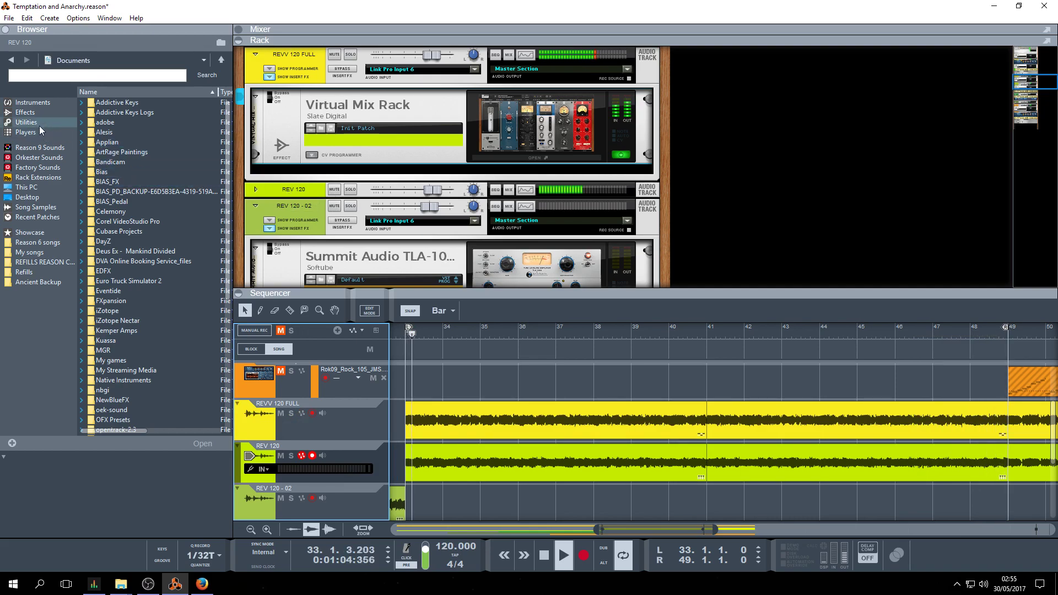
click(24, 114)
scroll(179, 318, down, 5)
scroll(179, 318, down, 3)
click(168, 308)
drag(168, 308, 355, 199)
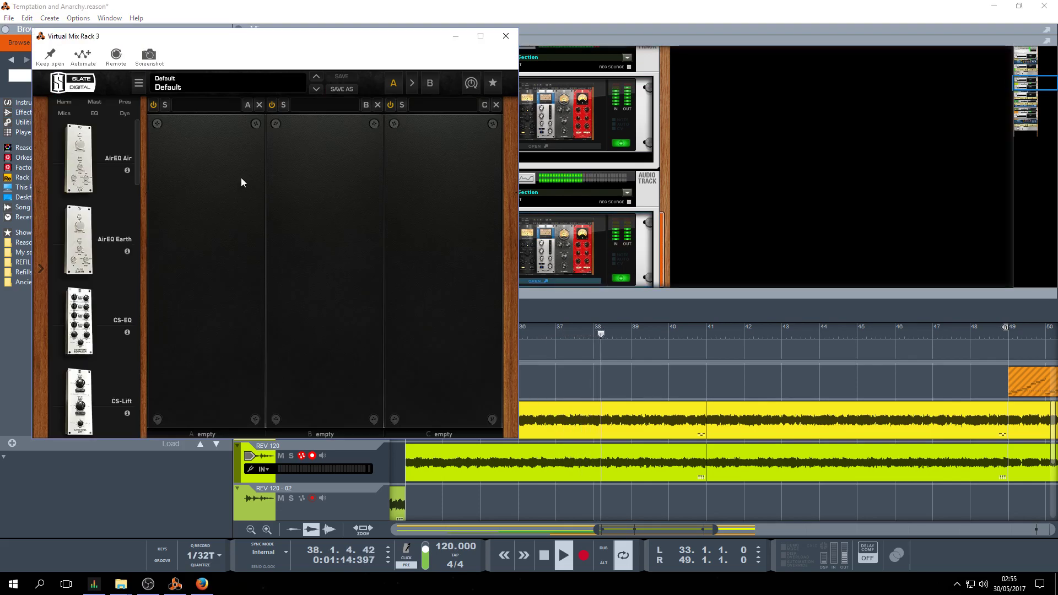
Add VMC Classic Tubes in the new rack's first slot, choose the microphone with the red diamond badge and raise Intensity slightly.
scroll(108, 285, down, 3)
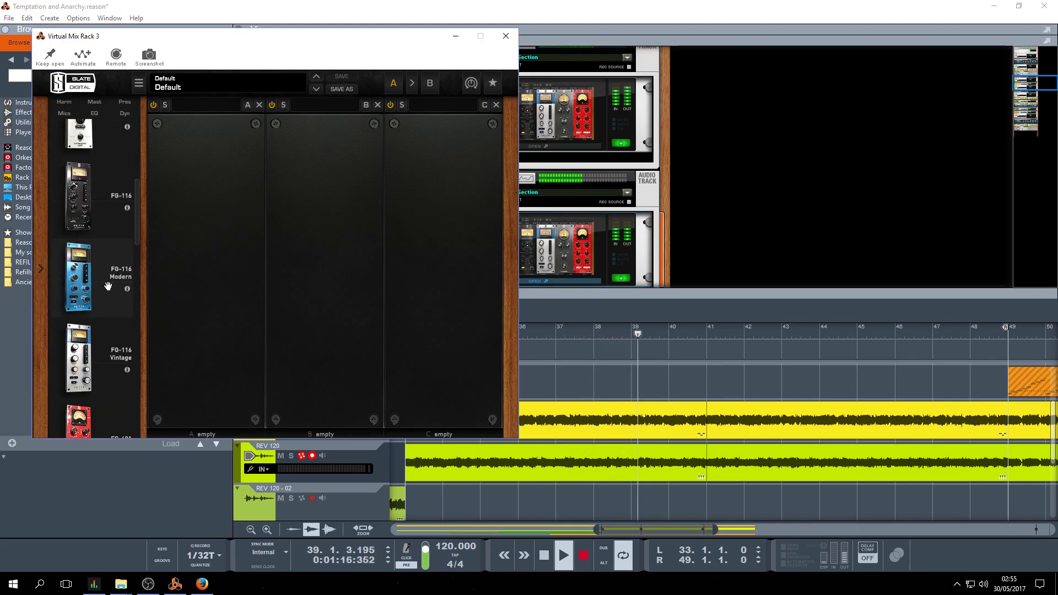
scroll(140, 264, down, 5)
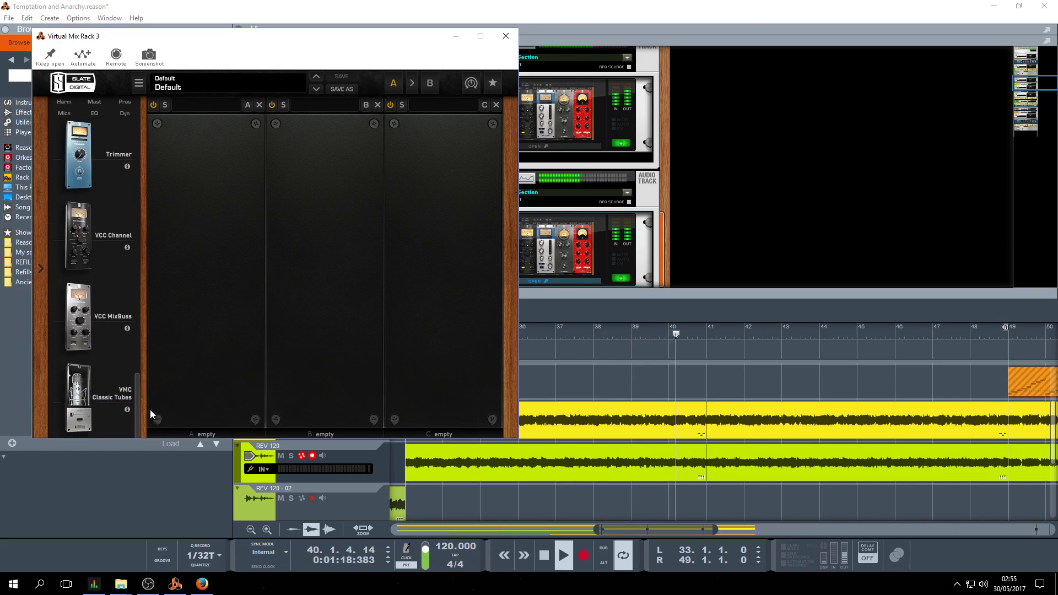
drag(79, 396, 174, 389)
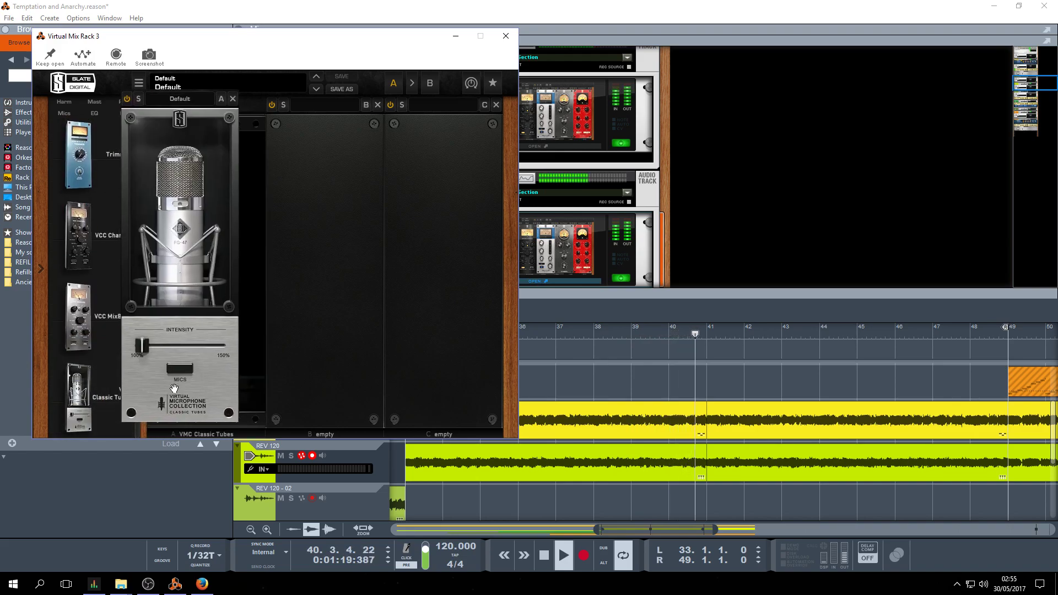
click(193, 288)
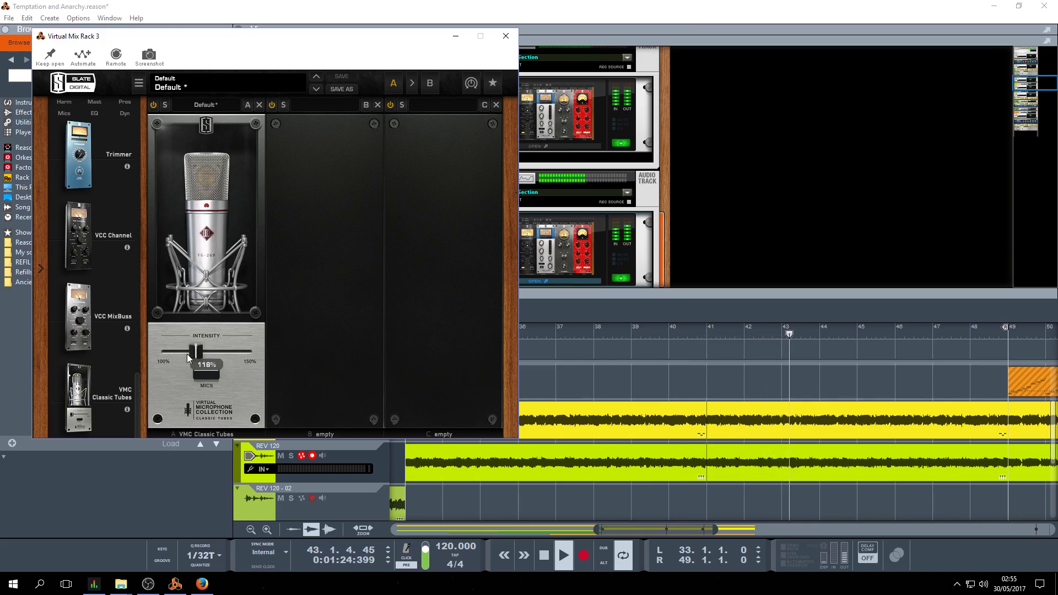
Add a VCC Channel after the VMC Classic Tubes, using the Ψ console, reduced input, Group I/O off and noise reduction on.
drag(78, 242, 292, 242)
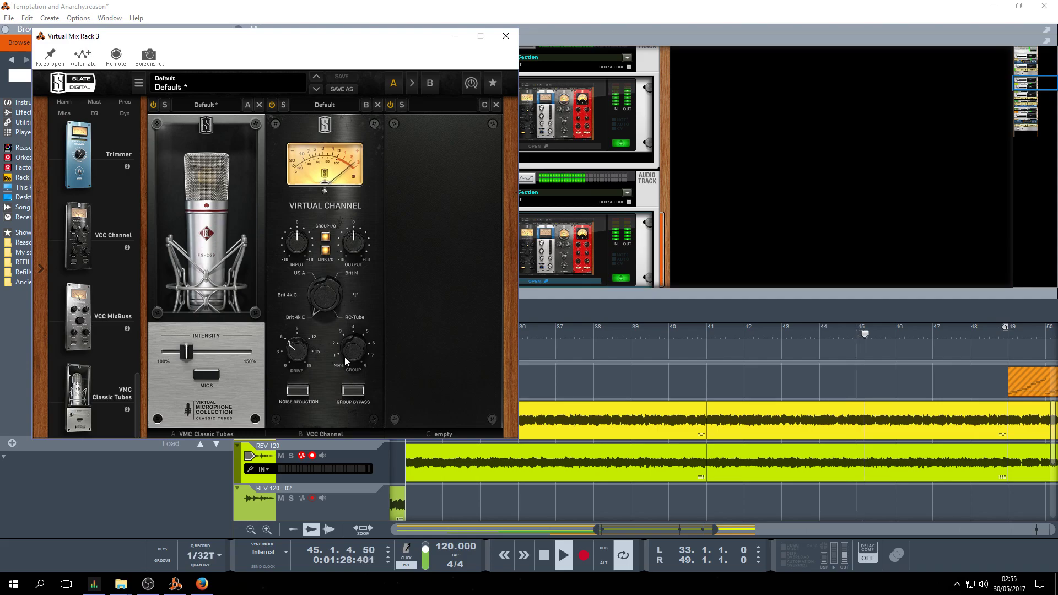
drag(353, 352, 354, 349)
click(325, 238)
drag(296, 242, 297, 281)
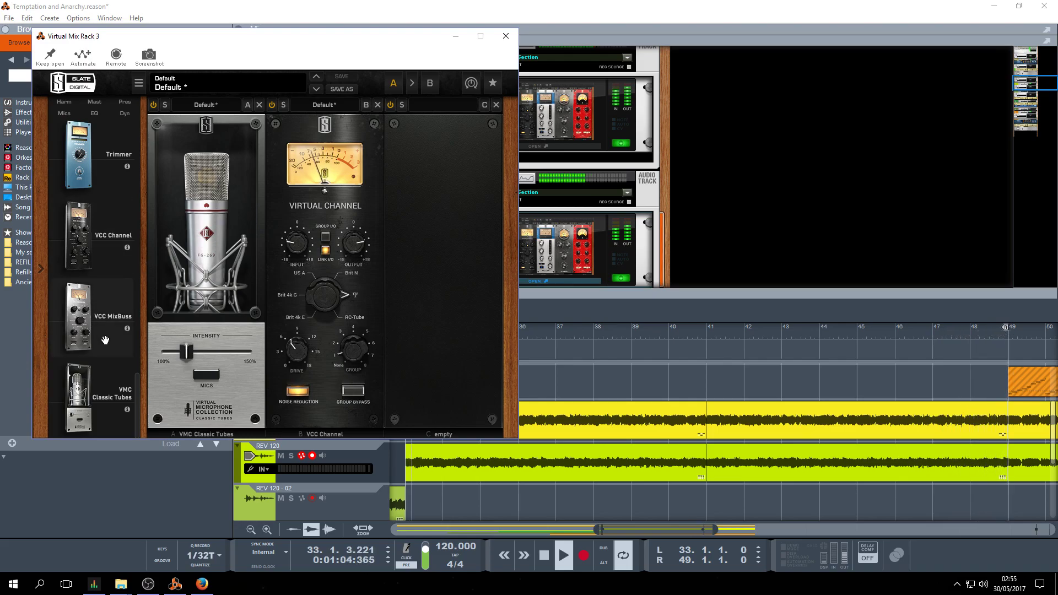
Add a Revival module after the VCC Channel, set Shimmer to about 15.8 and raise Thickness slightly.
scroll(105, 340, up, 5)
scroll(105, 340, down, 3)
drag(96, 334, 438, 245)
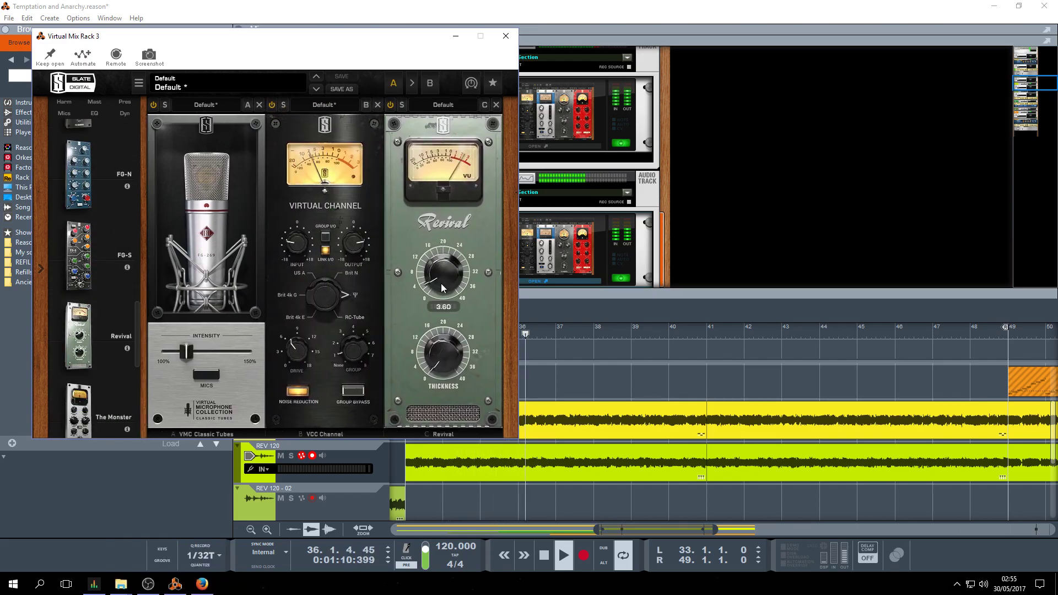
scroll(441, 283, up, 5)
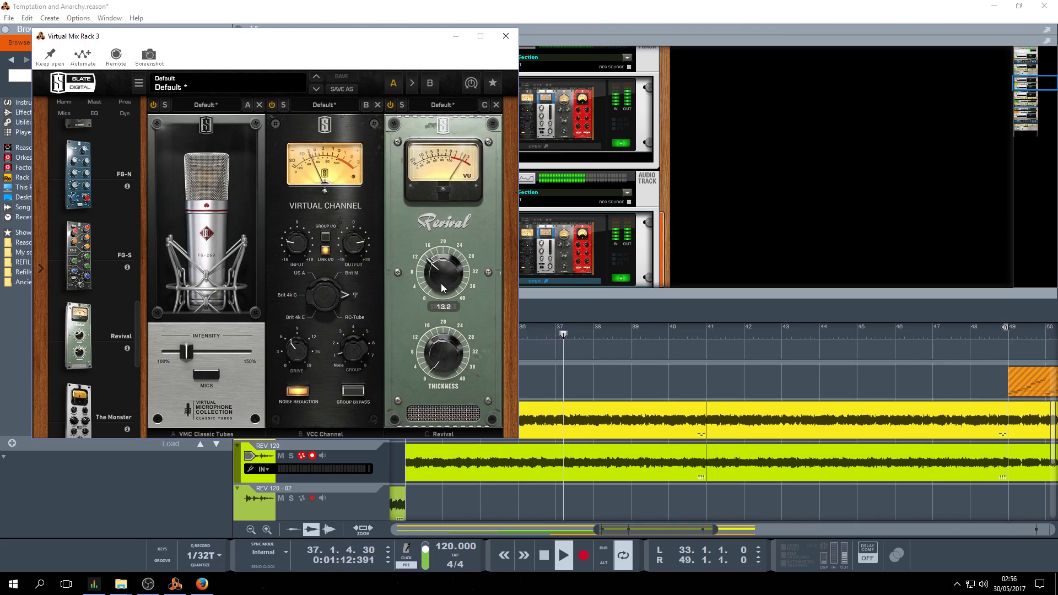
mouse_move(441, 283)
mouse_down()
mouse_move(432, 229)
mouse_move(438, 286)
mouse_up()
drag(429, 343, 426, 247)
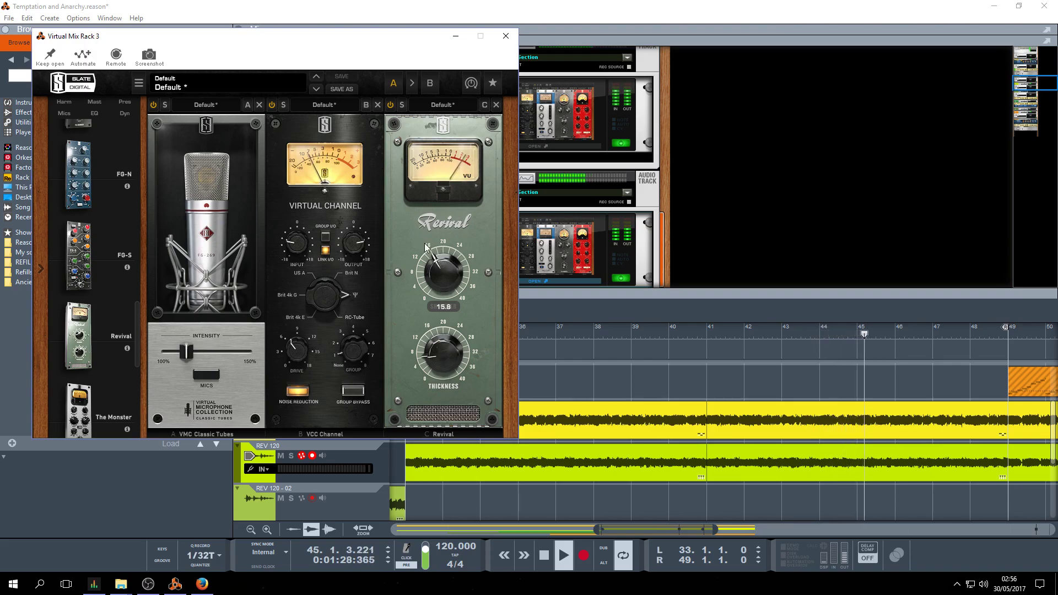
Set the VMC Classic Tubes Intensity to 118%.
click(214, 263)
click(214, 263)
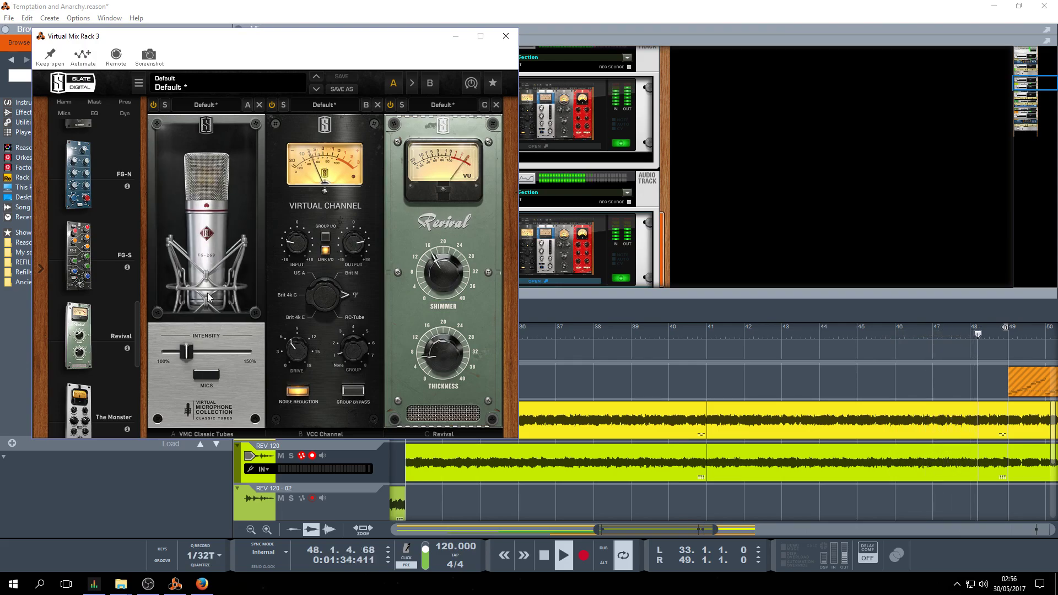
drag(187, 351, 193, 350)
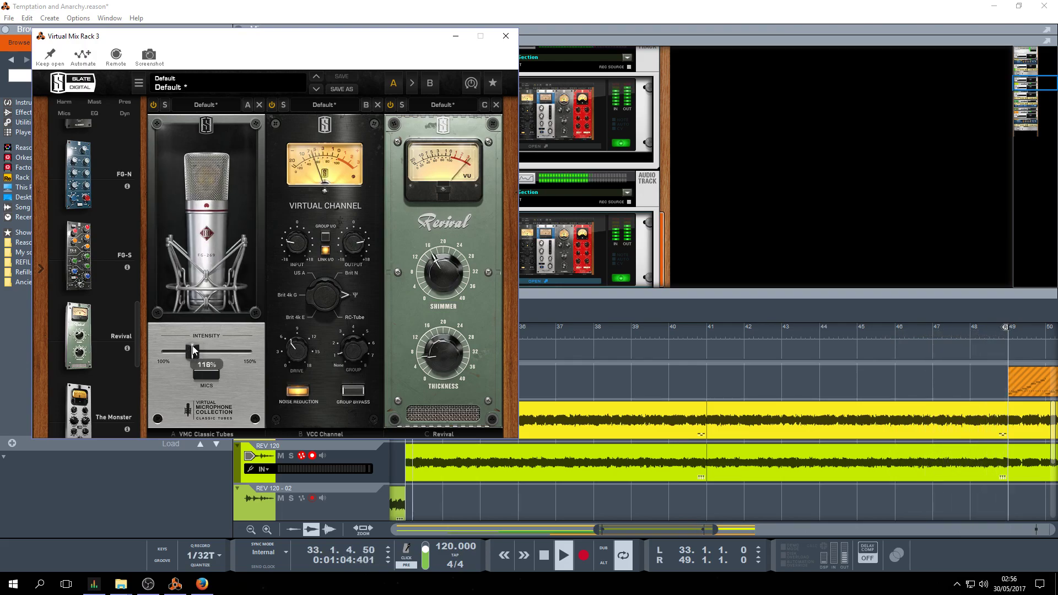
Insert an FG-76 preamp between the VMC Classic Tubes and the VCC Channel, and raise its Virtual Drive.
scroll(114, 320, down, 5)
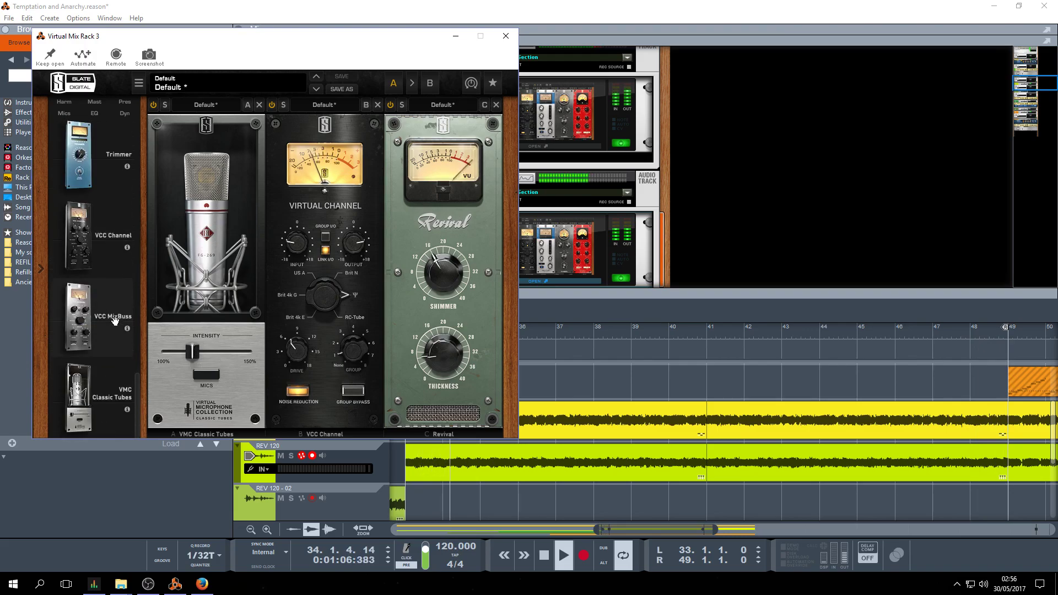
scroll(115, 319, down, 8)
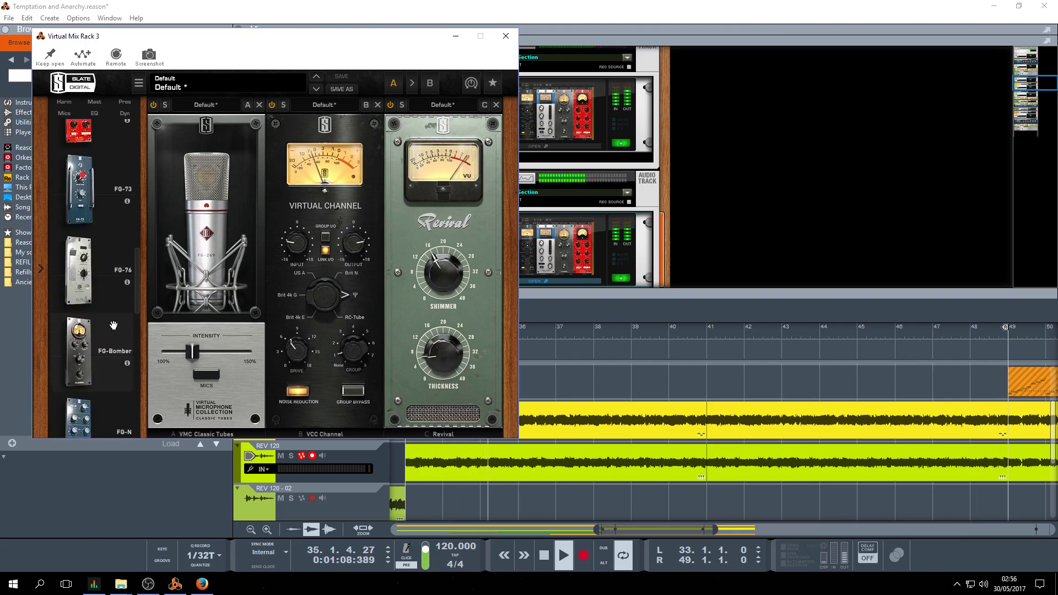
scroll(113, 325, down, 1)
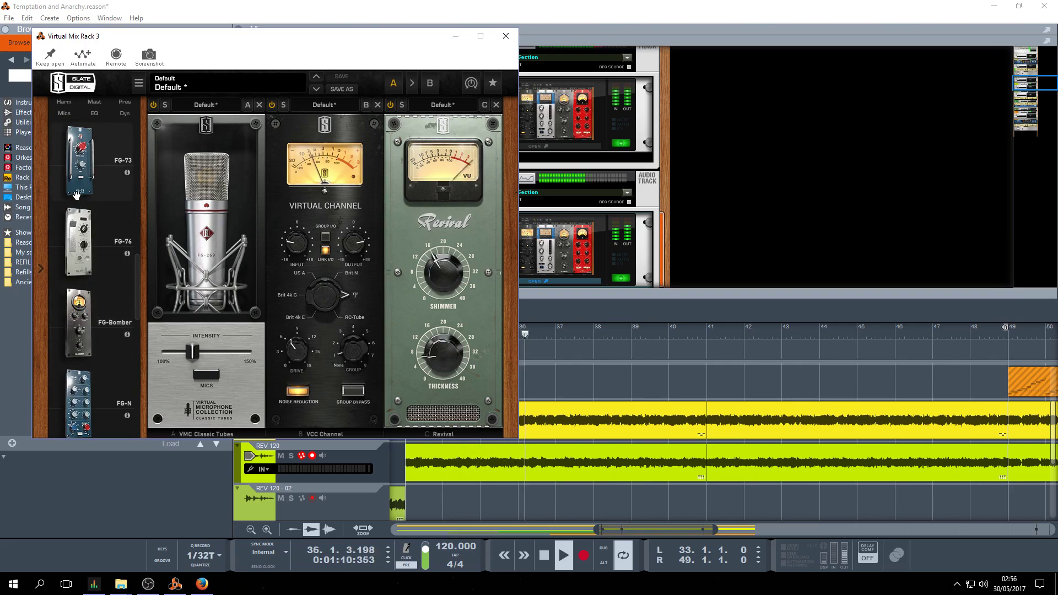
scroll(82, 265, up, 1)
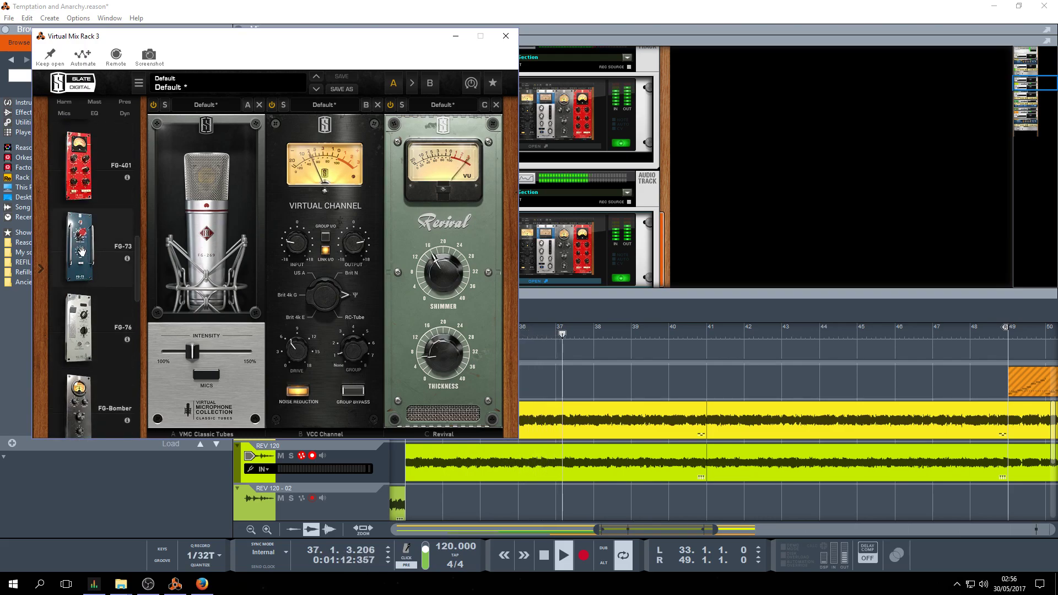
drag(78, 328, 311, 245)
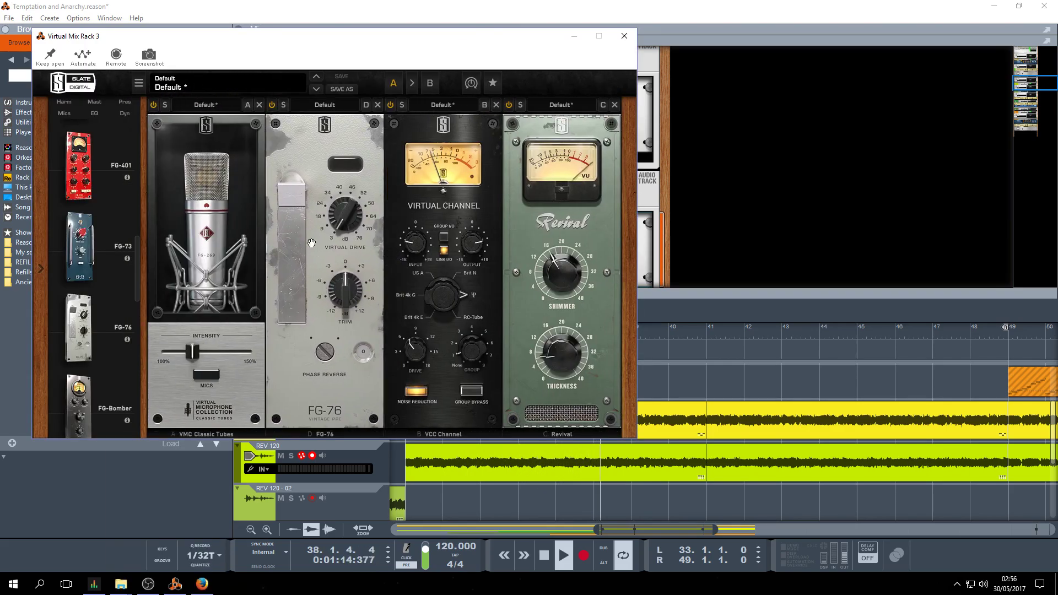
scroll(345, 224, up, 8)
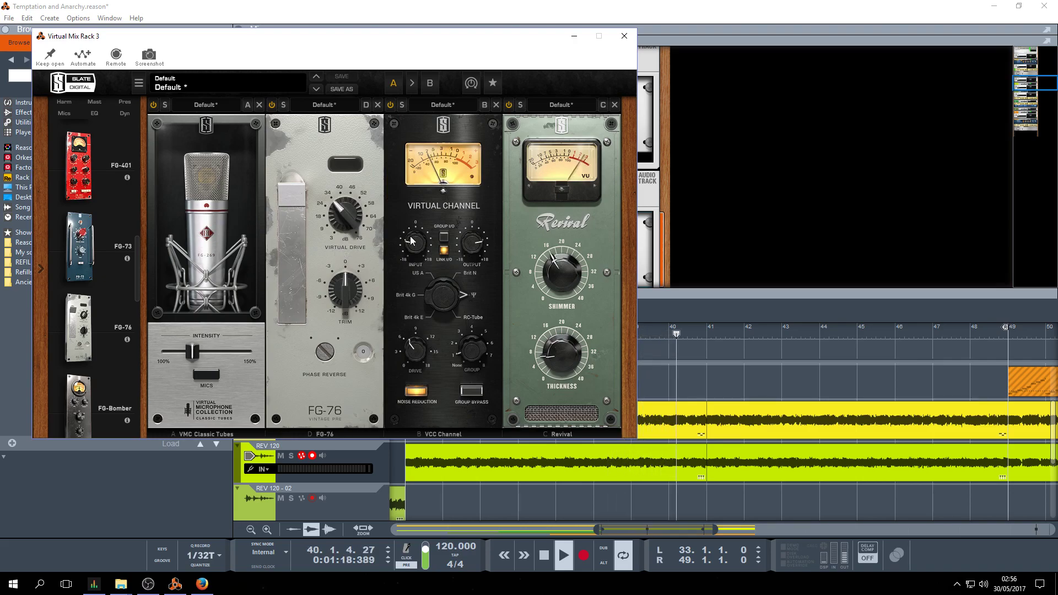
Insert an FG-116 Vintage before the Revival with the Electric Guitars 1 preset, set its input to about -30.6 dB and close the rack.
mouse_move(411, 245)
scroll(82, 230, up, 3)
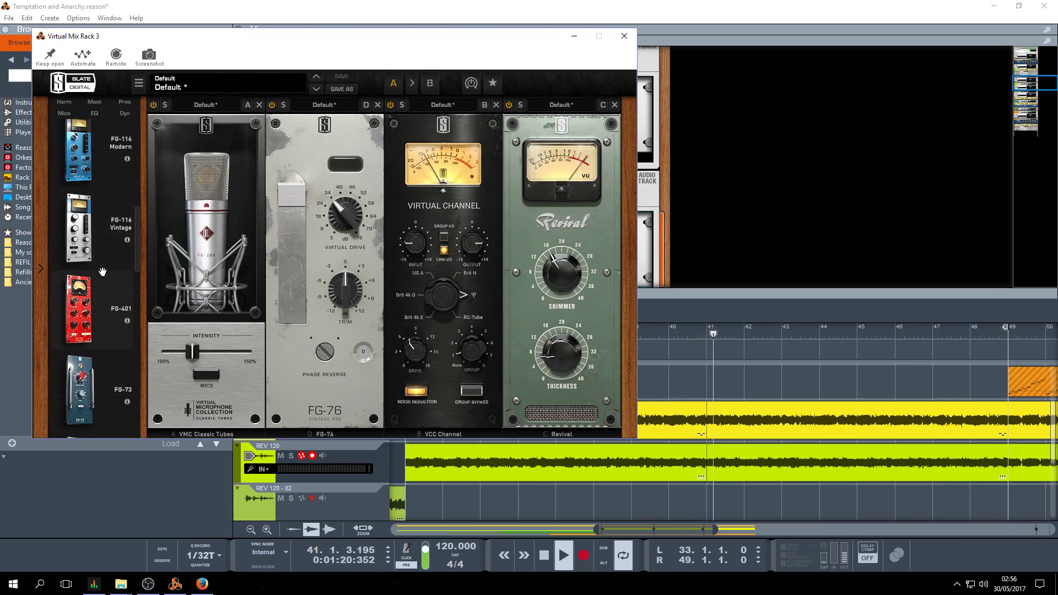
drag(82, 230, 554, 209)
click(554, 107)
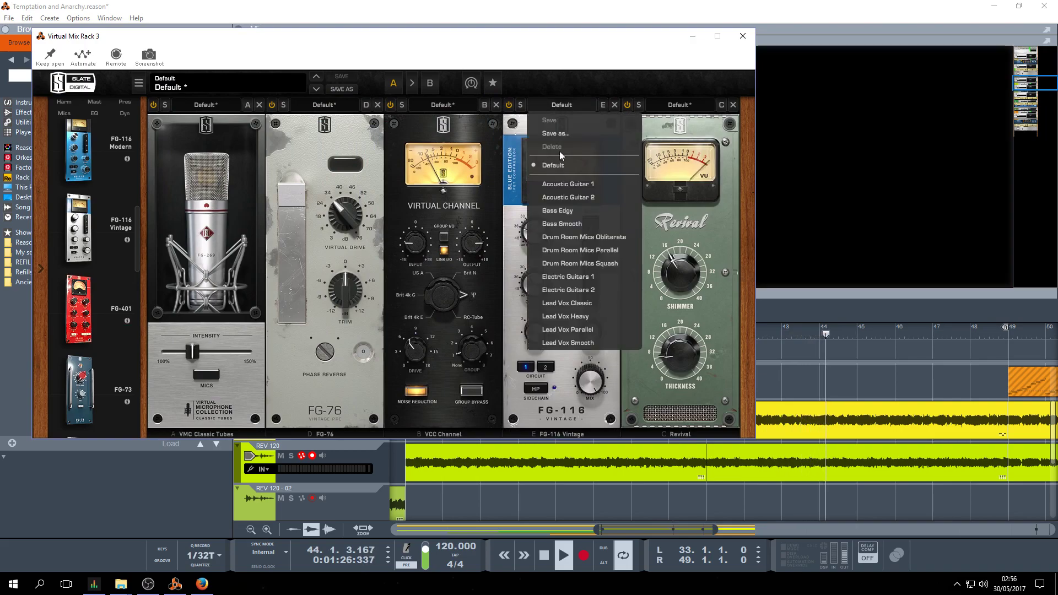
click(556, 274)
mouse_move(534, 235)
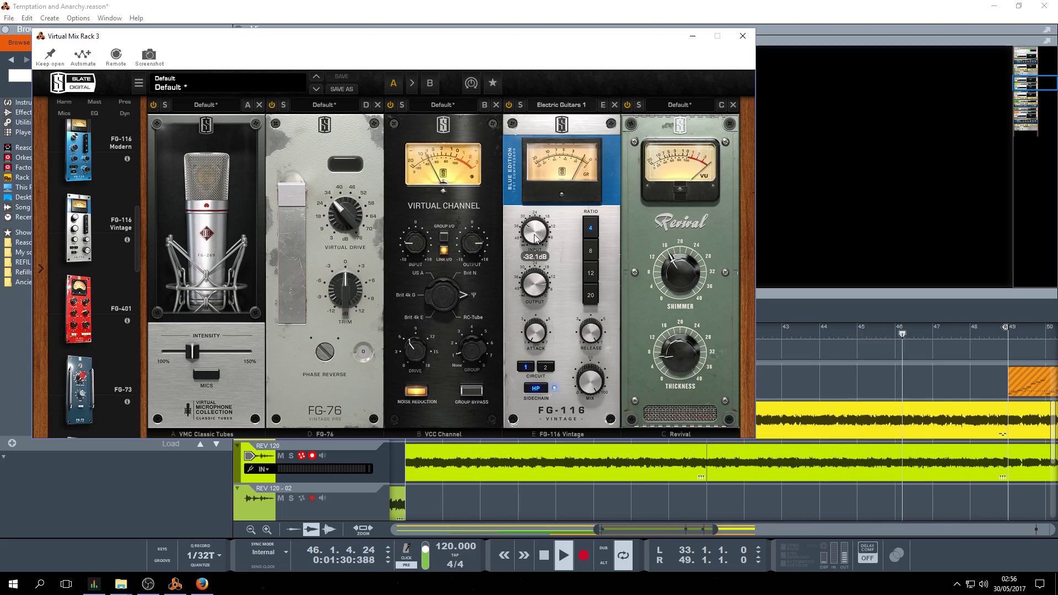
drag(534, 239, 533, 233)
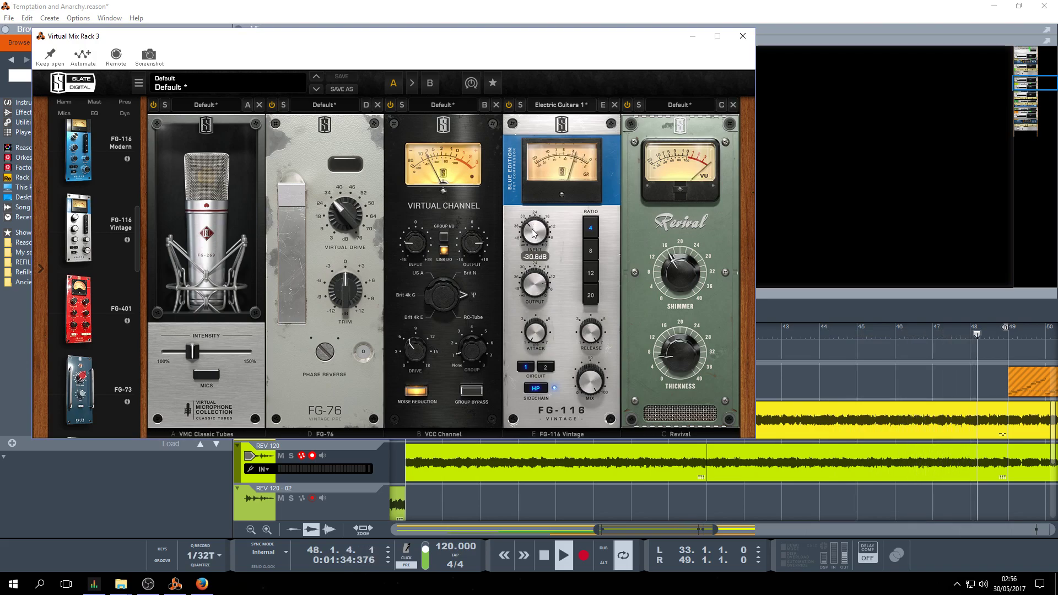
mouse_move(592, 381)
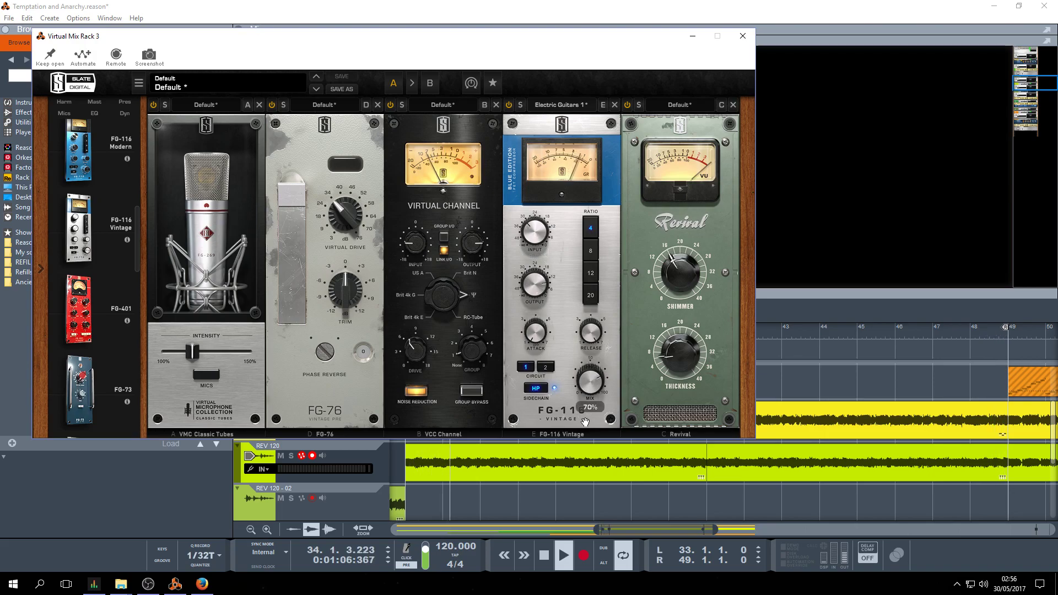
click(742, 35)
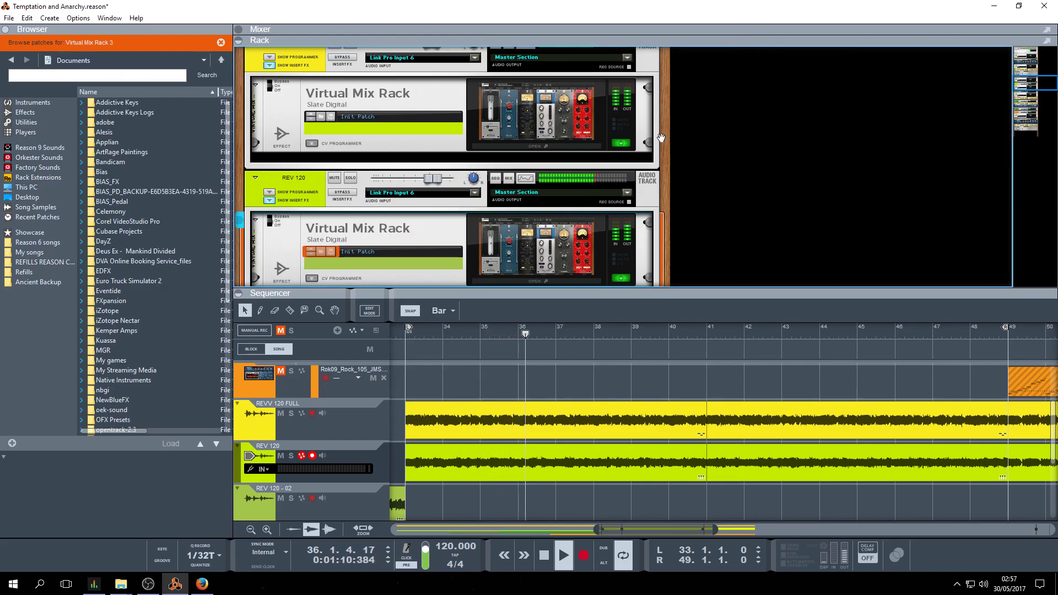
Solo the REV 120 track and compare its sound with the Virtual Mix Rack bypassed and enabled, then unsolo it.
click(291, 456)
click(268, 221)
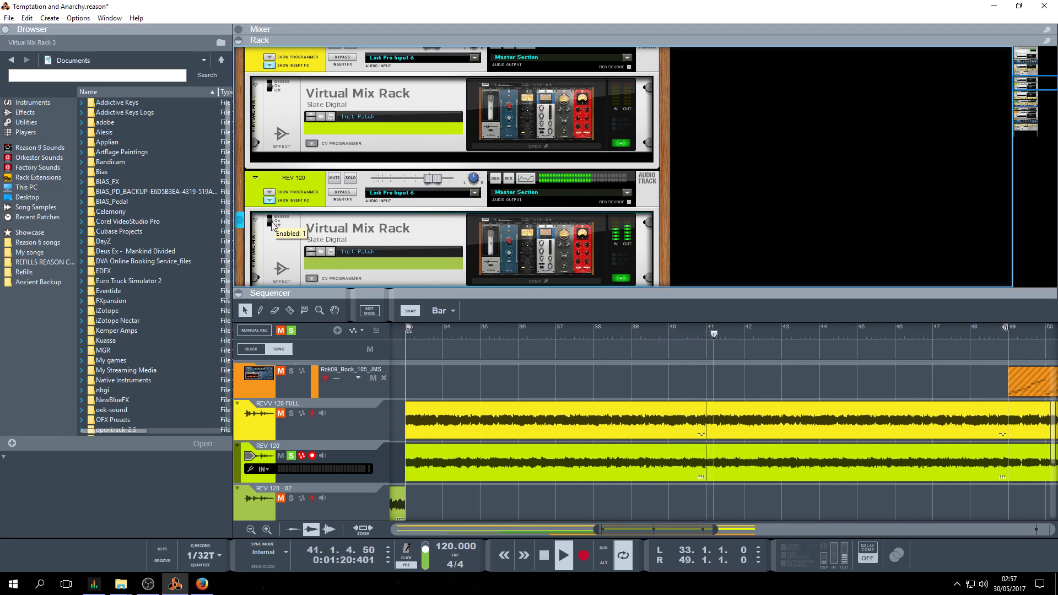
scroll(271, 222, down, 2)
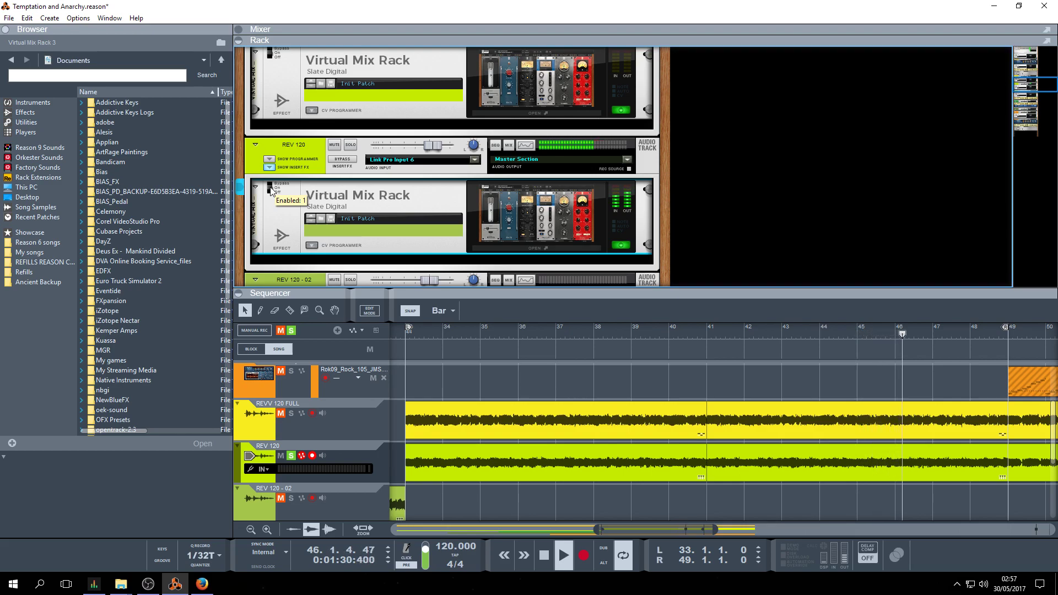
click(274, 183)
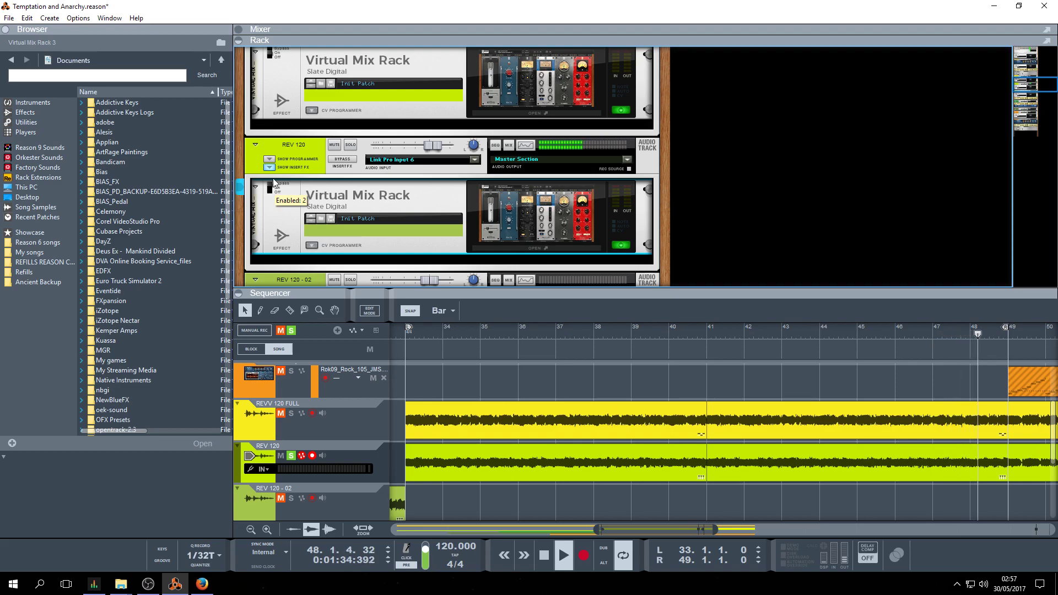
click(274, 188)
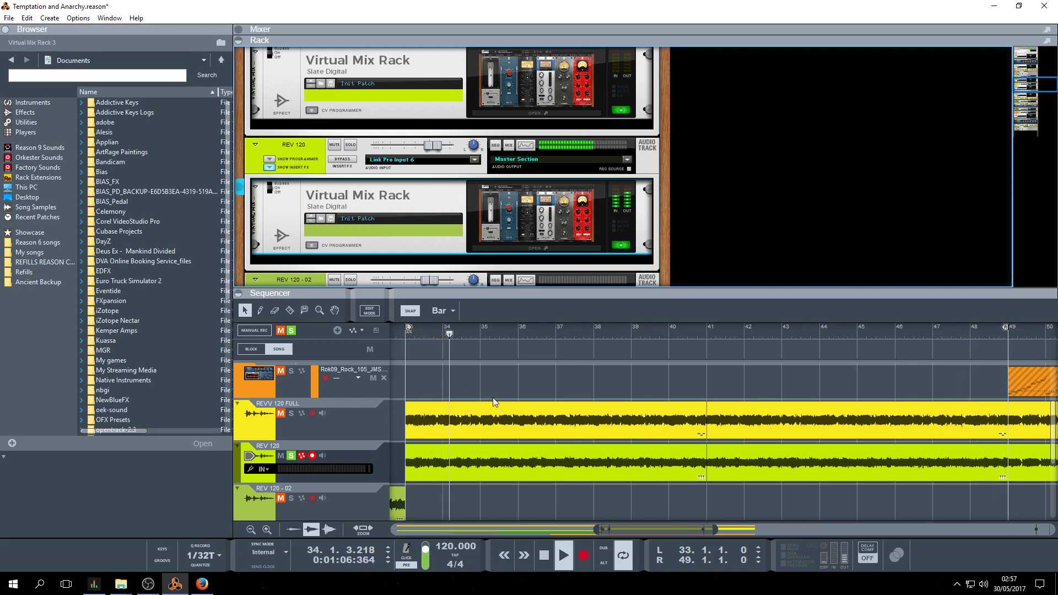
click(291, 456)
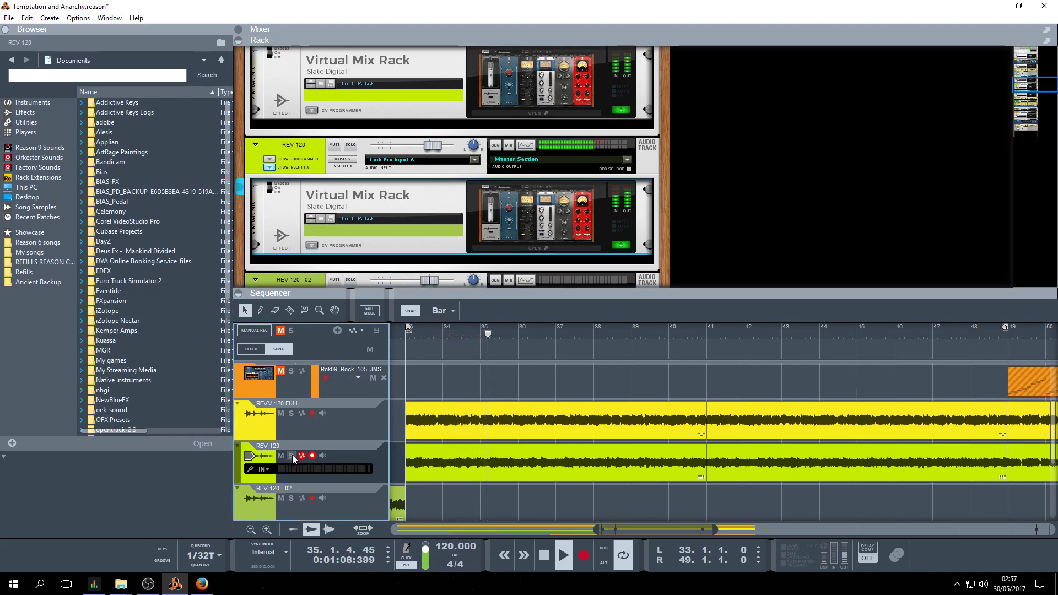
Show the mixer, lower the REVV 120 FULL fader and raise the first drum break channel's fader.
click(455, 30)
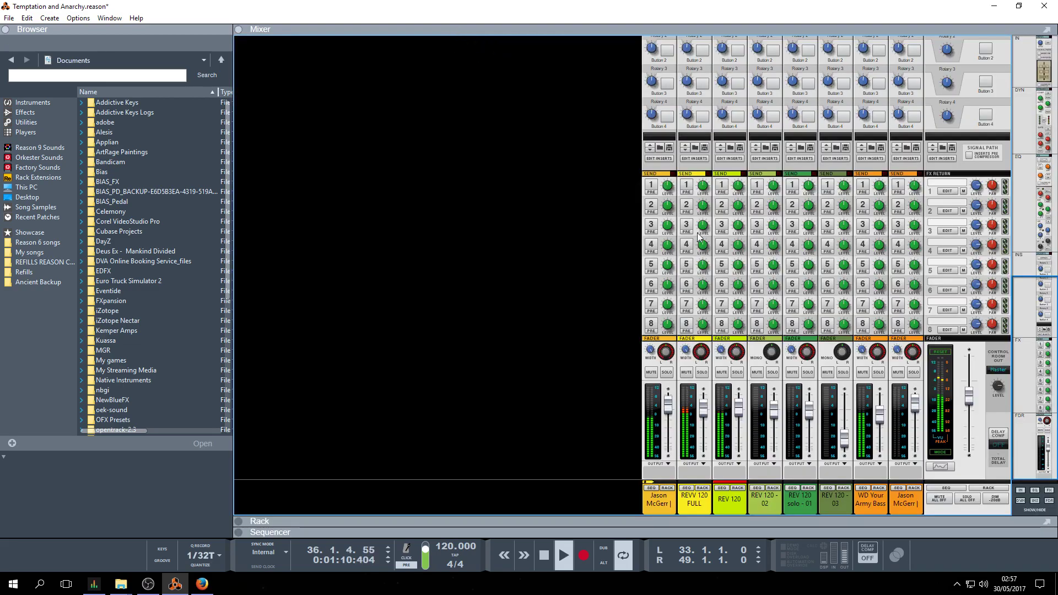
drag(703, 417, 703, 424)
click(670, 417)
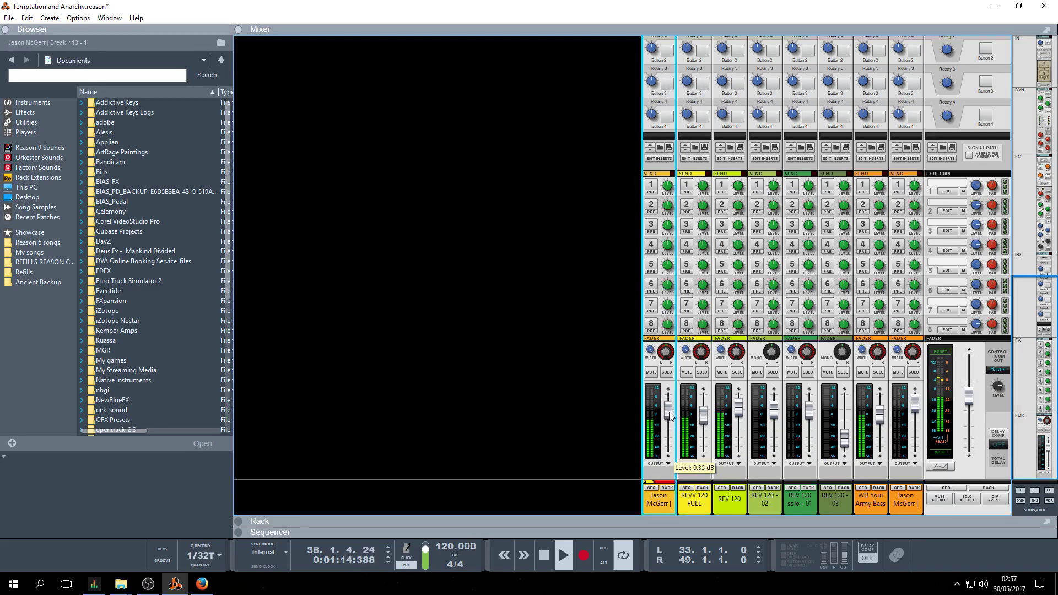
drag(670, 399, 667, 407)
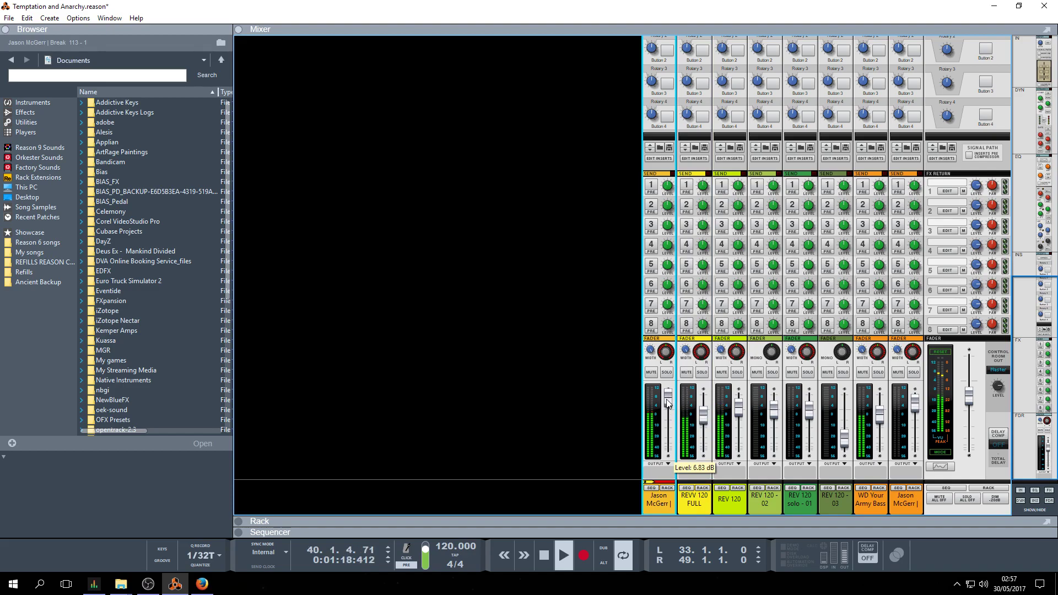
Set the REVV 120 FULL fader to about -2.2 dB with pan at -56, and lower the REV 120 fader and adjust its pan.
drag(704, 416, 708, 420)
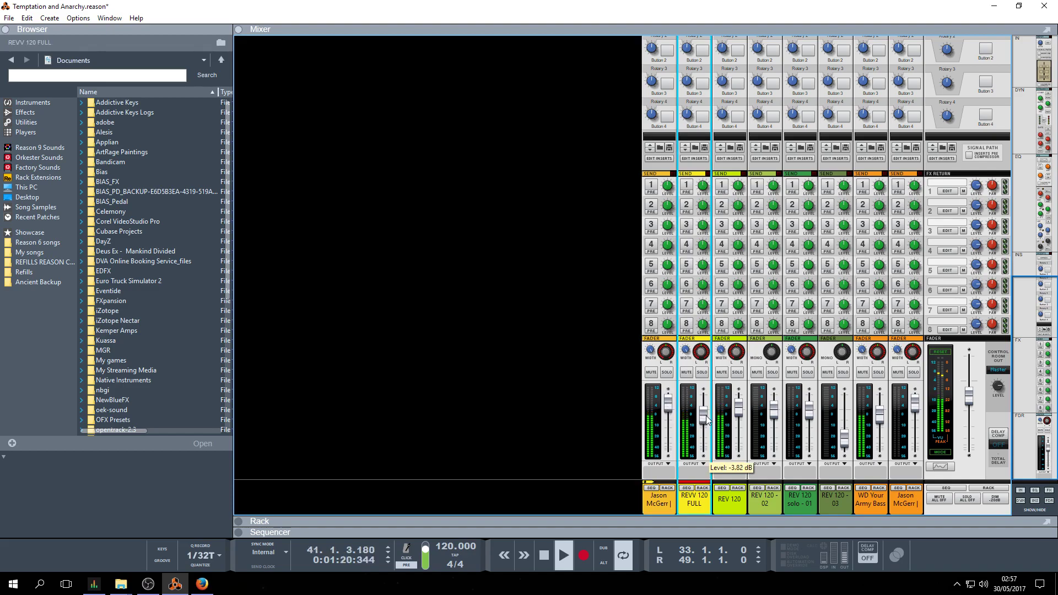
click(739, 417)
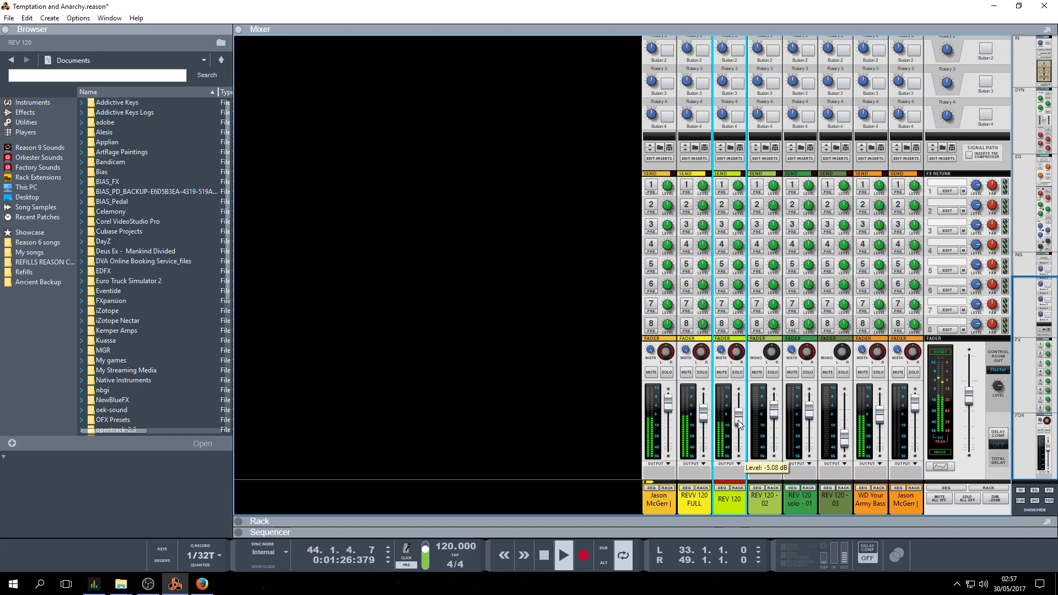
click(704, 366)
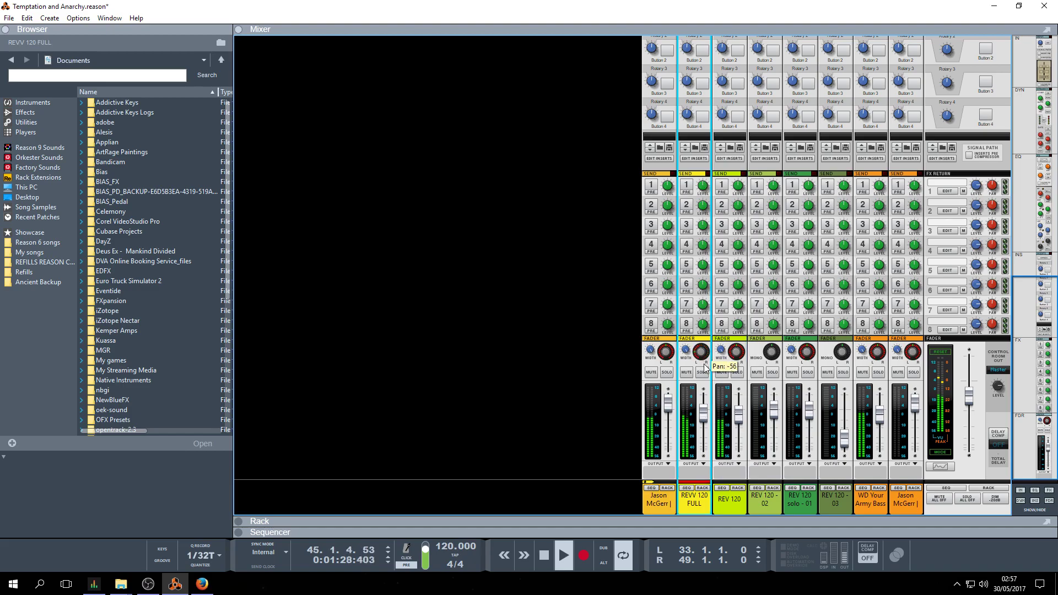
drag(727, 358, 733, 352)
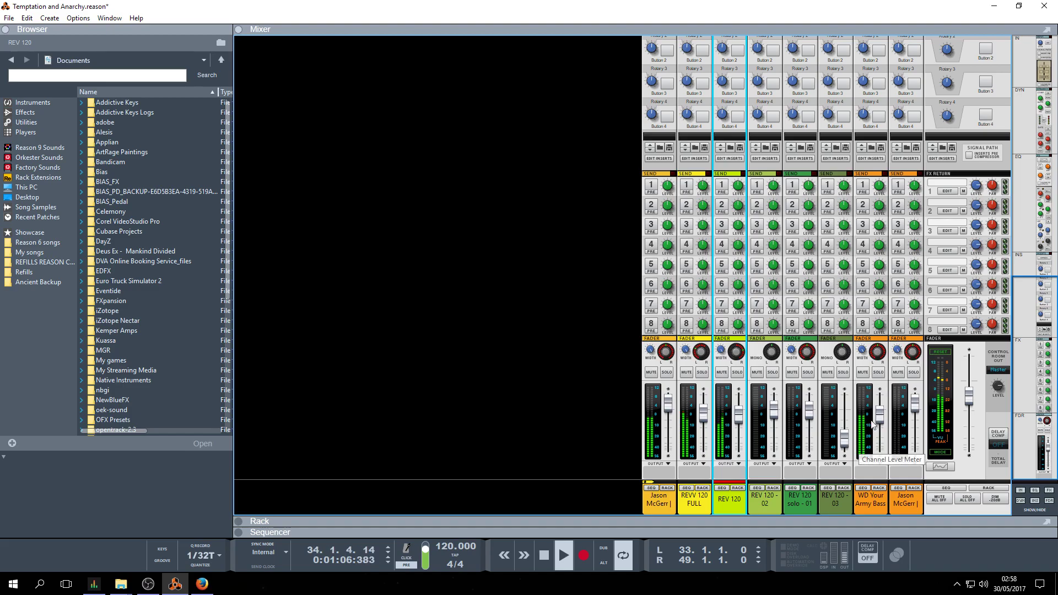
Check the WD Your Army Bass channel in solo, set the first drum break channel's fader to about 4.85 dB and stop playback.
click(878, 372)
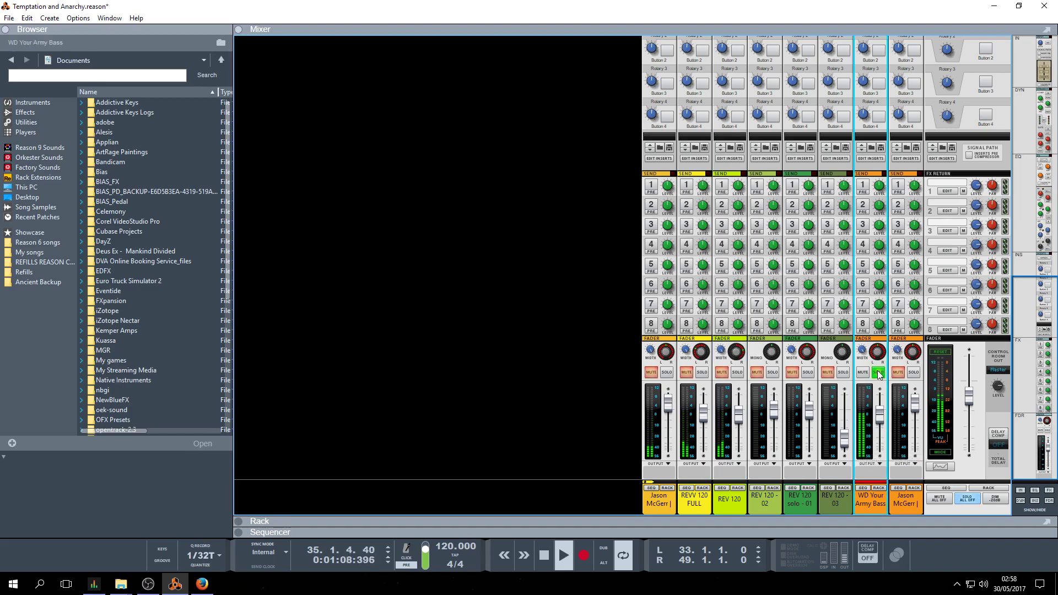
click(878, 373)
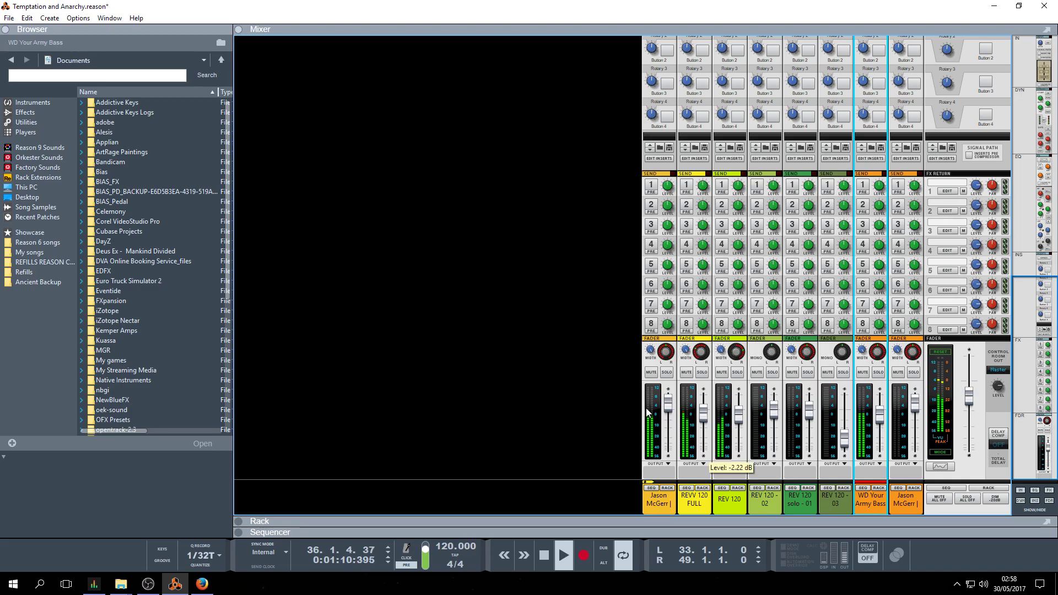
click(666, 410)
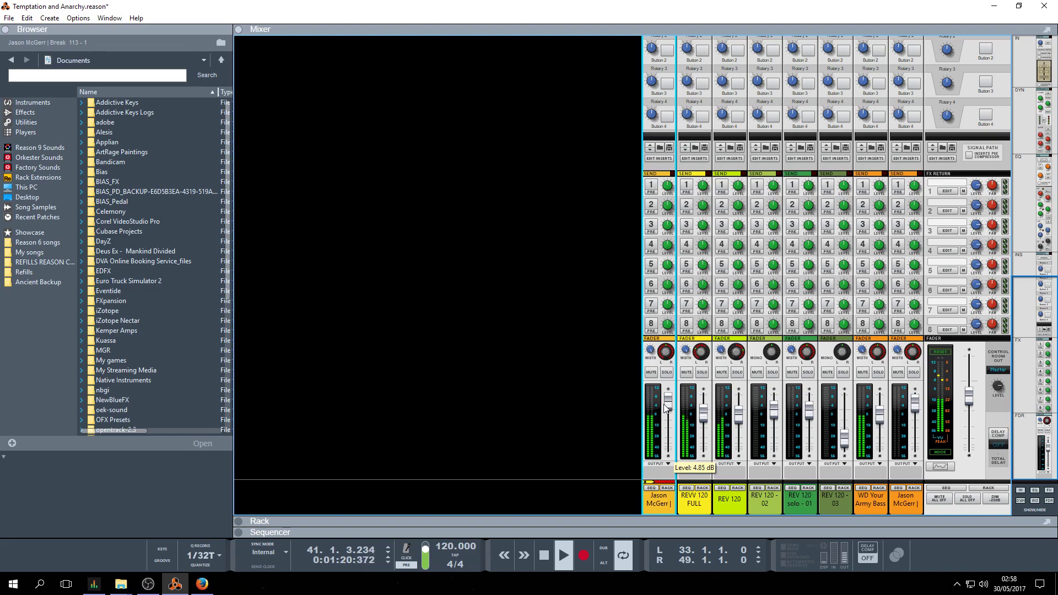
key(space)
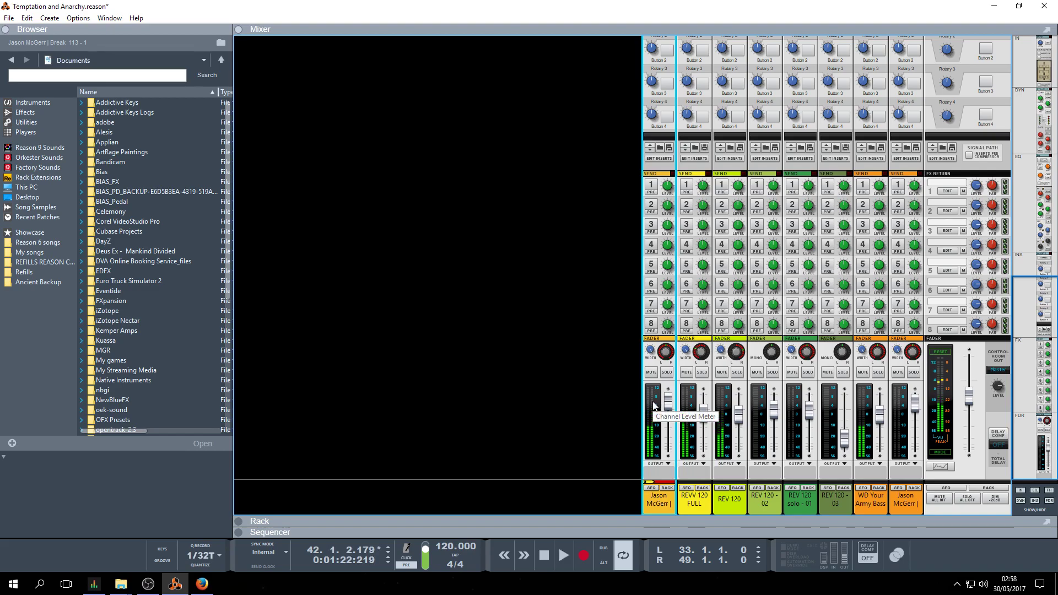